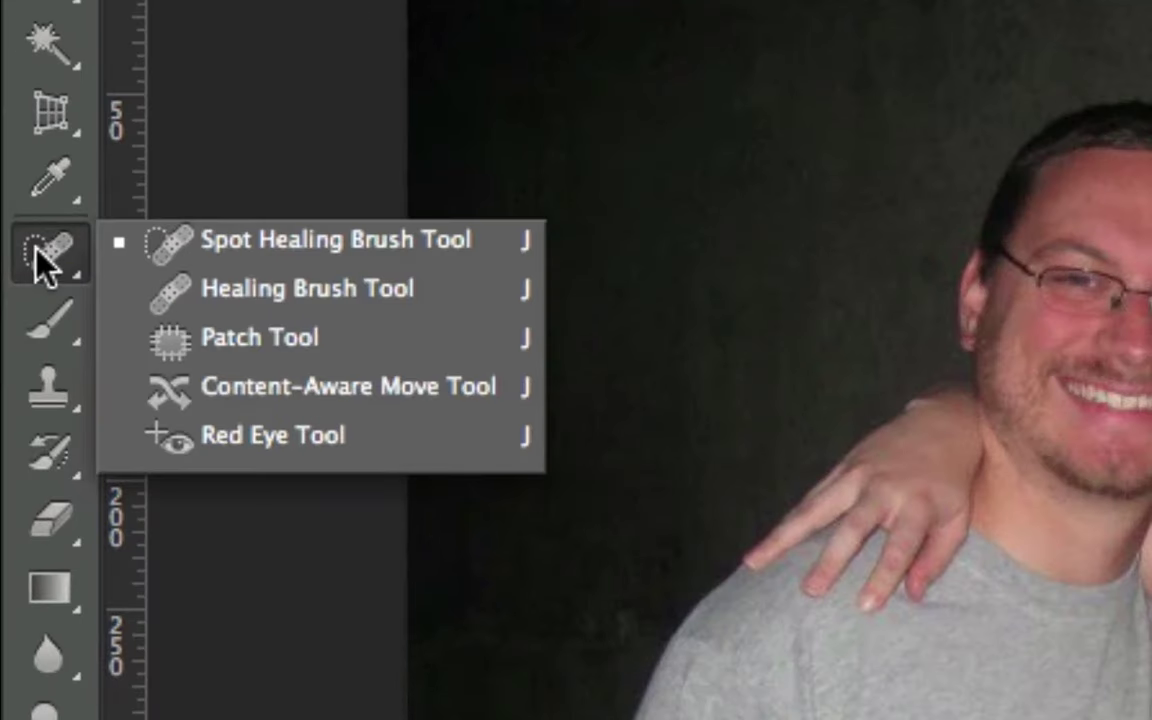
- Remove the red eye from both eyes of the woman with glasses and of the blonde woman using the Red Eye Tool
click(55, 262)
click(52, 165)
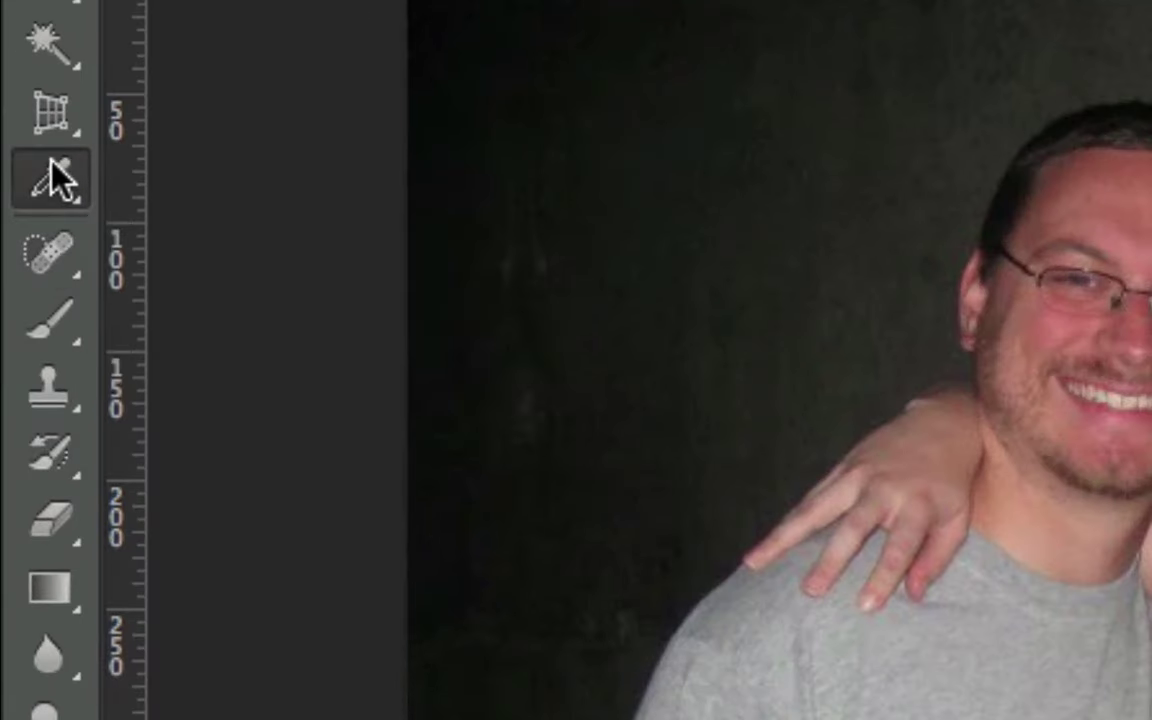
click(51, 258)
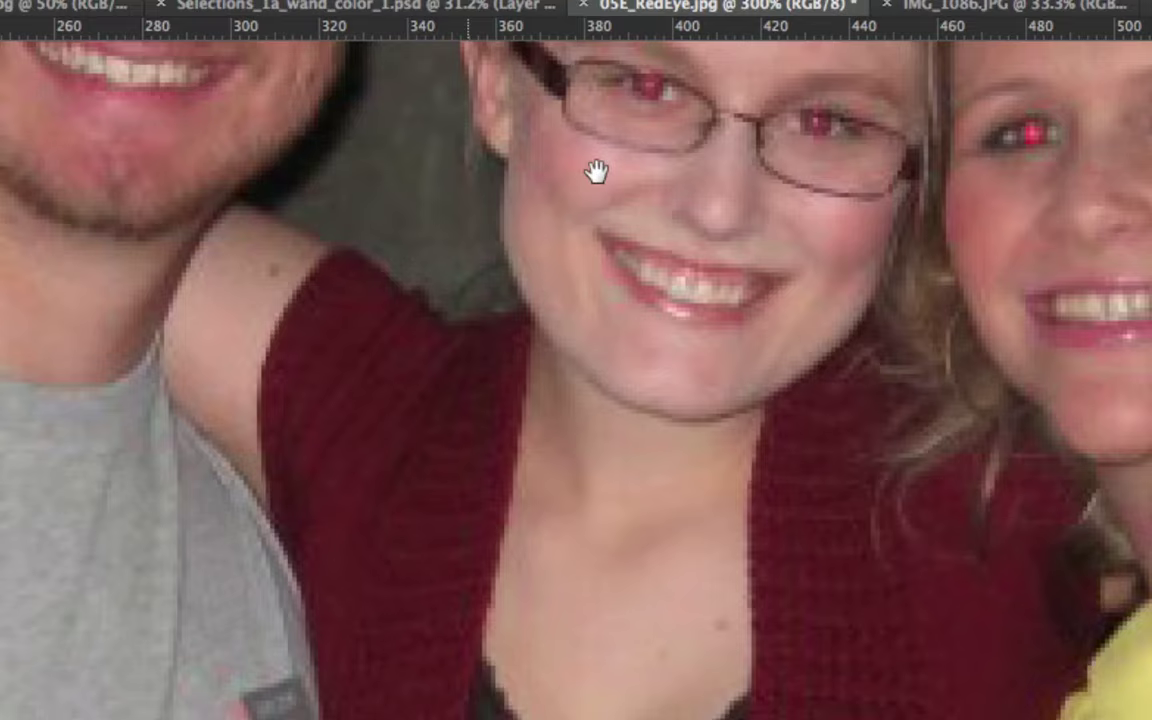
drag(597, 177, 385, 417)
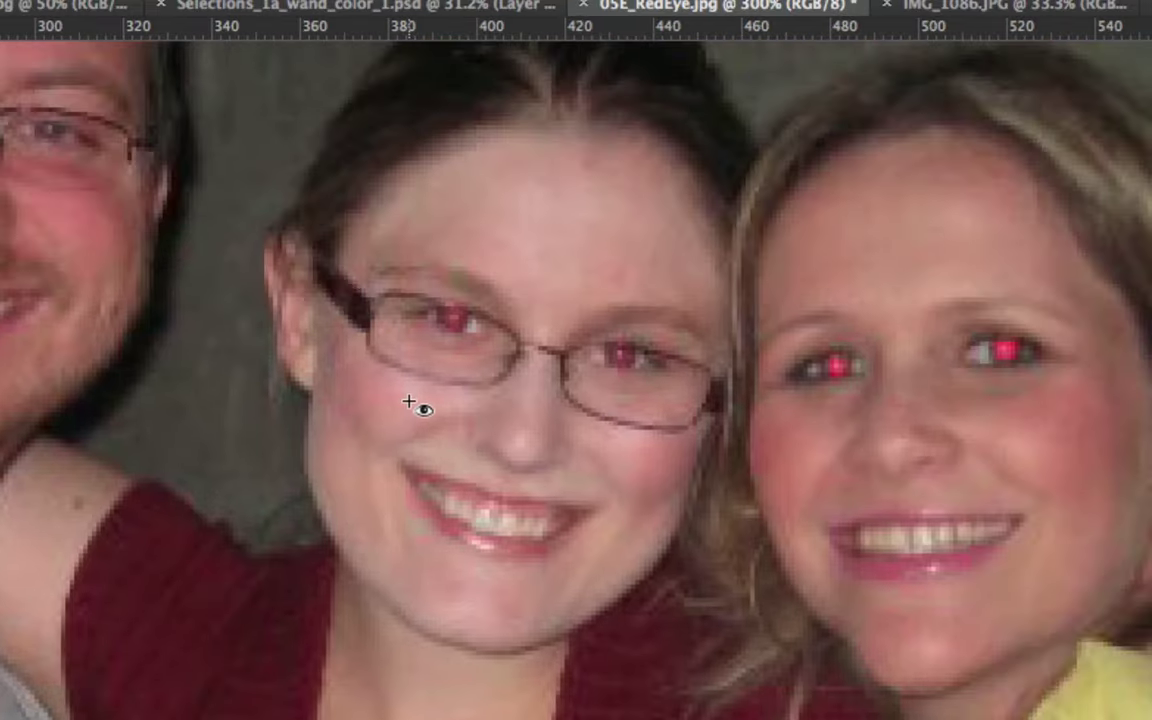
click(456, 320)
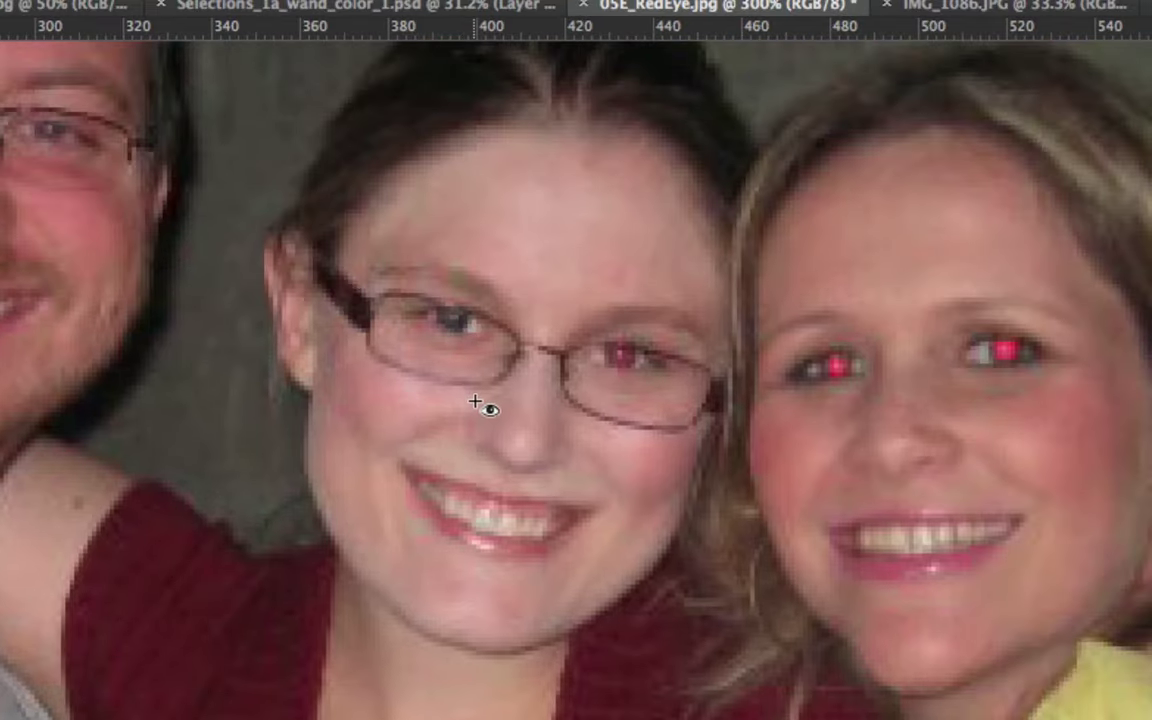
click(620, 348)
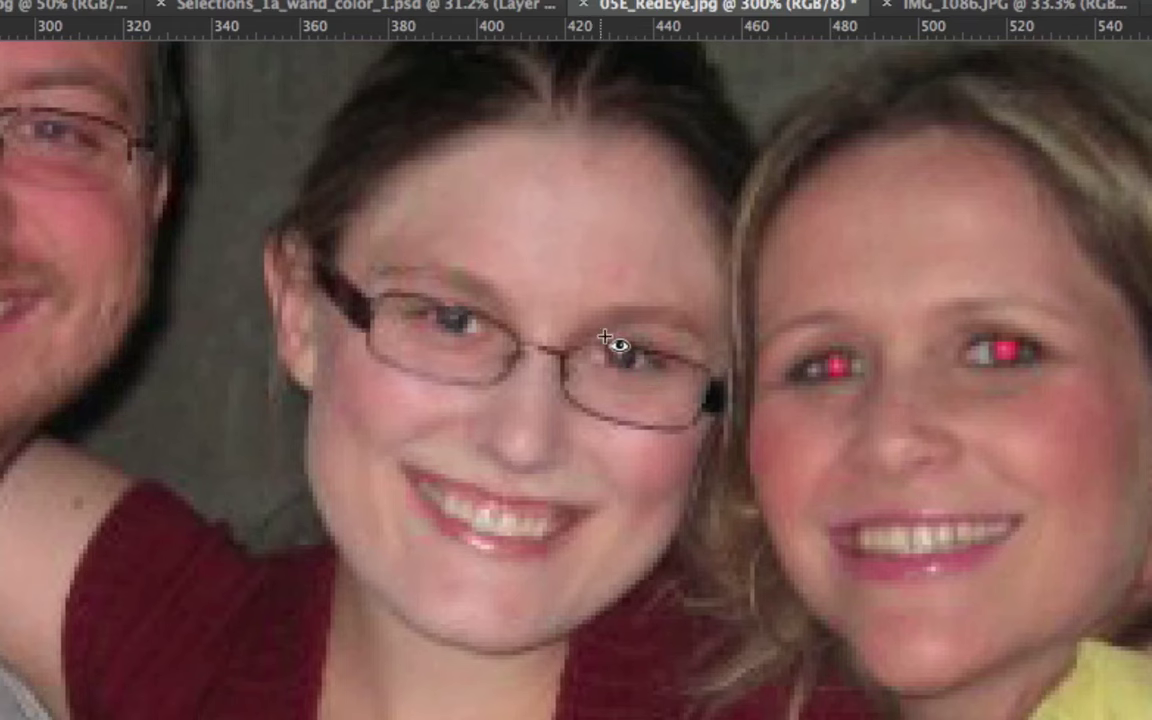
click(836, 367)
click(1006, 354)
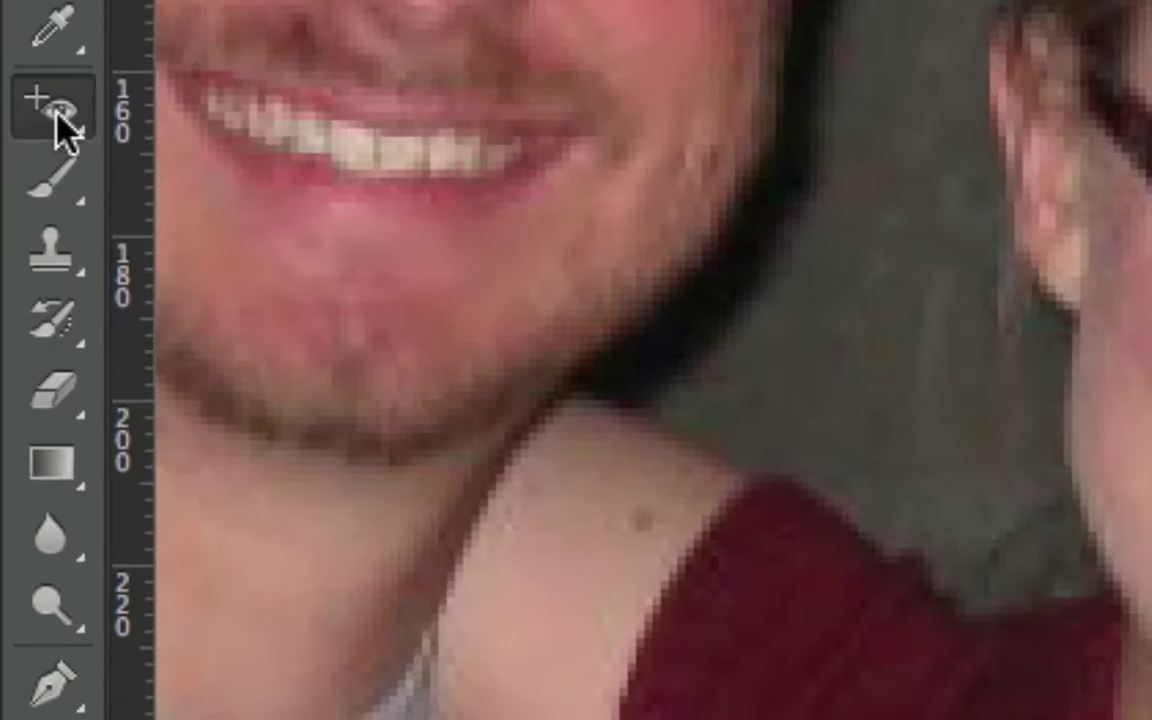
- Switch to the Spot Healing Brush, close 05E_RedEye.jpg and bring 5 CowFix_patchTools.jpg to the front
drag(57, 118, 226, 135)
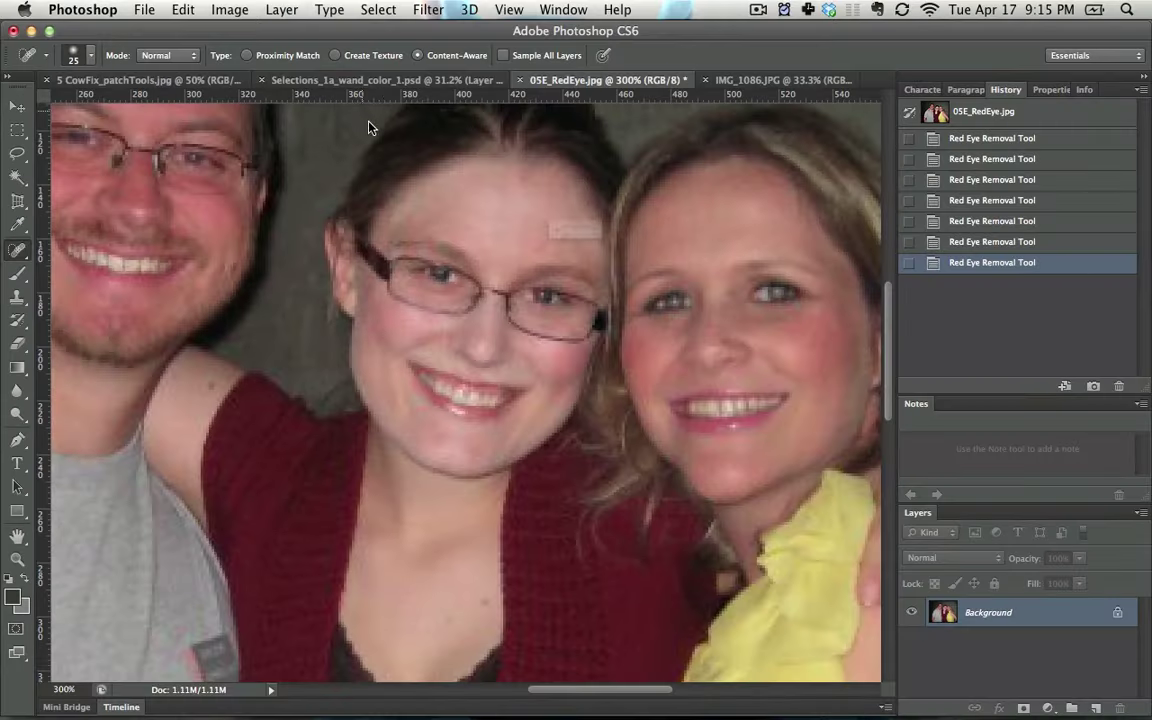
key(super+w)
click(490, 268)
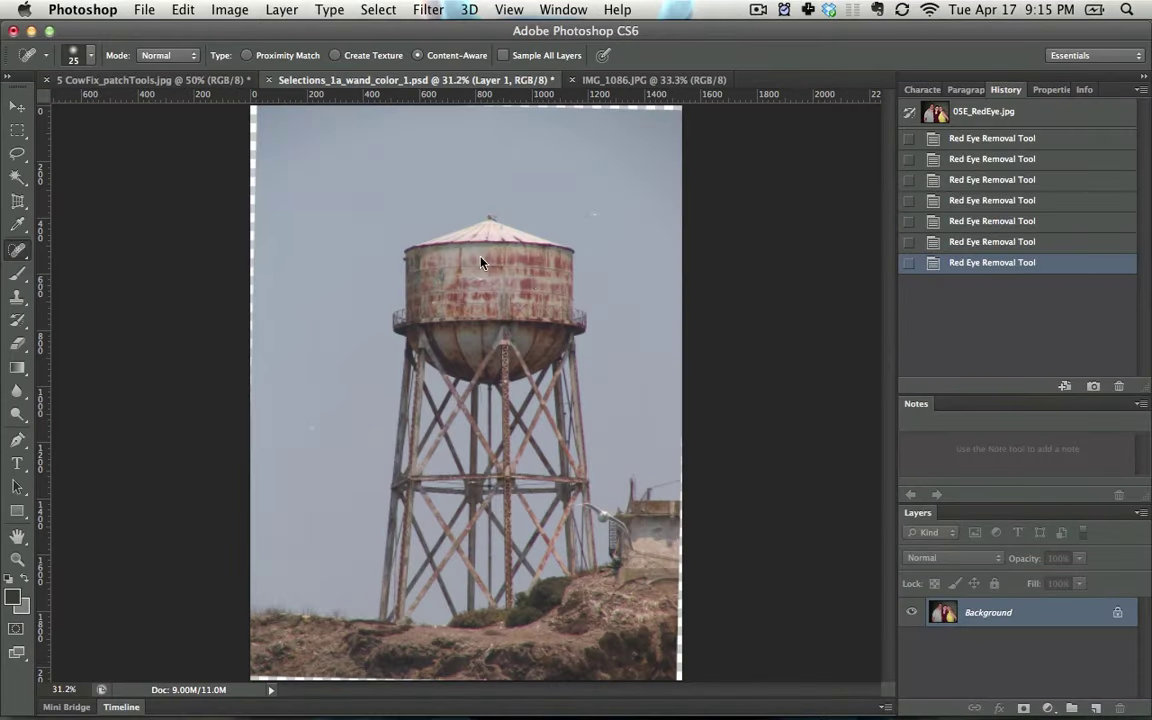
click(190, 80)
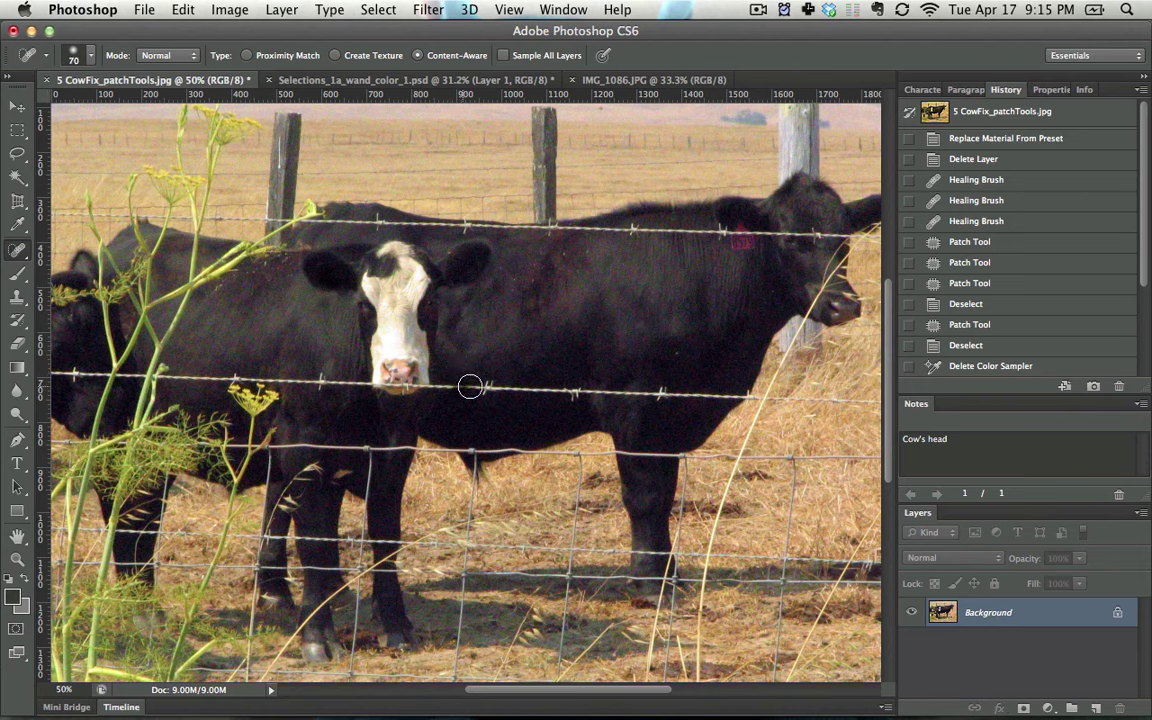
- Spot-heal the middle barbed wire where it crosses the black cow's flank beside the white-faced cow's muzzle
drag(428, 385, 673, 397)
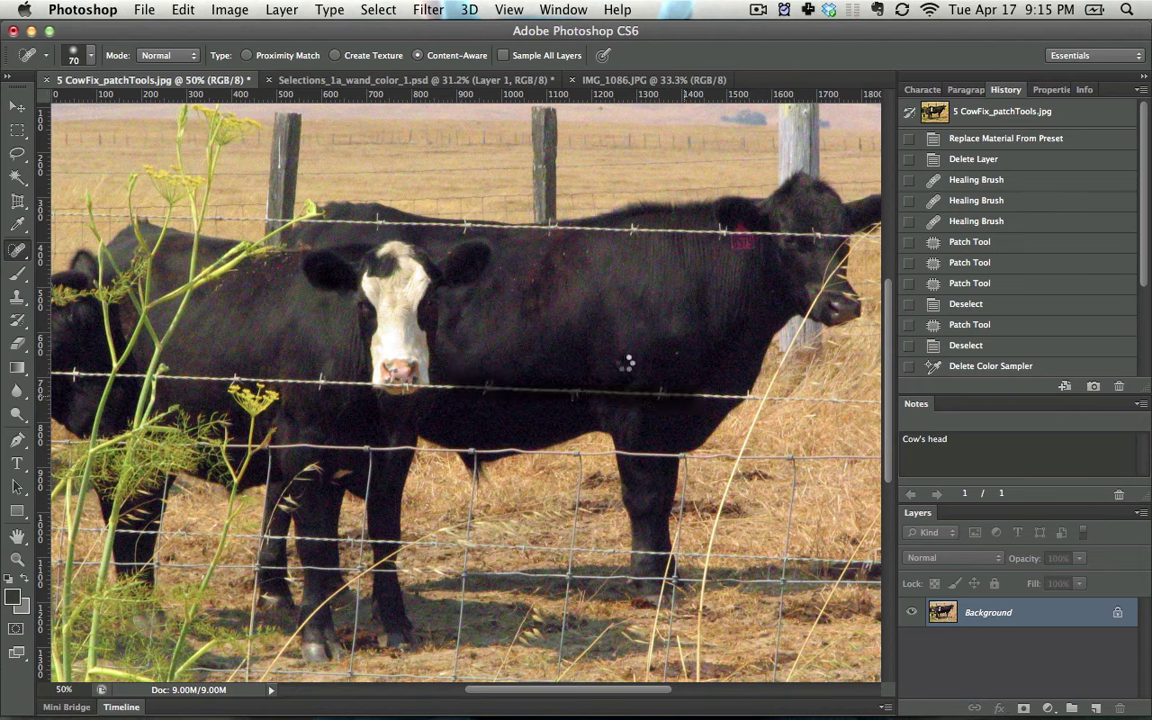
right_click(512, 390)
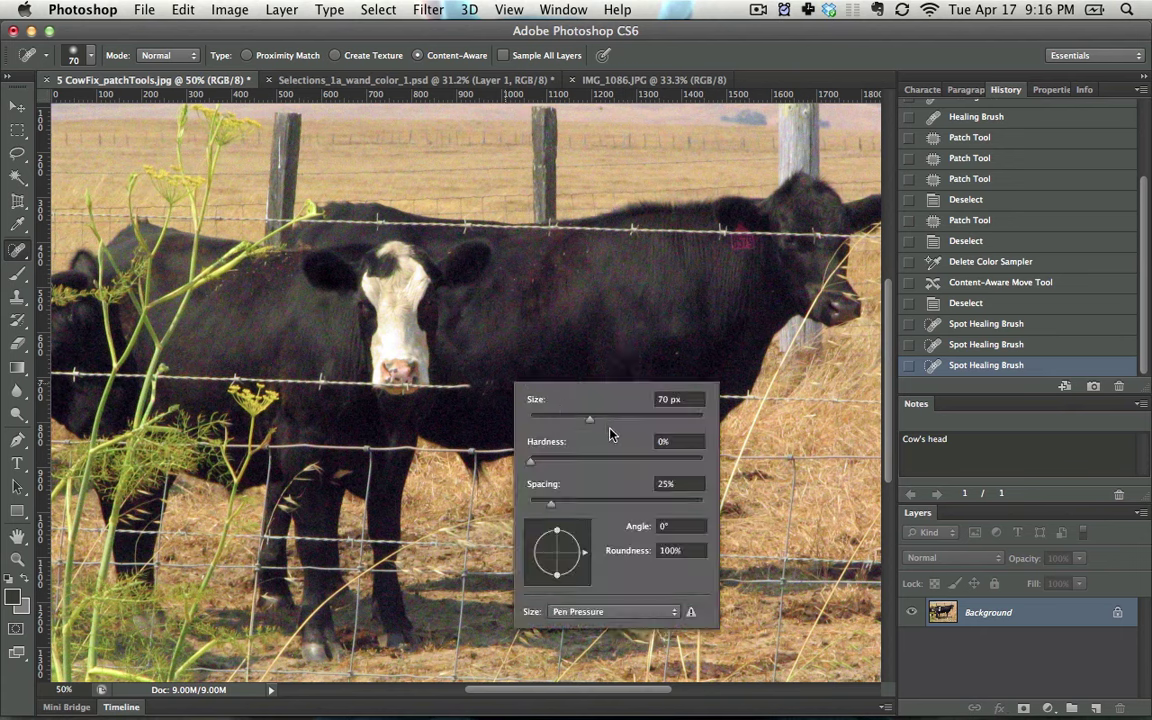
drag(493, 395, 596, 398)
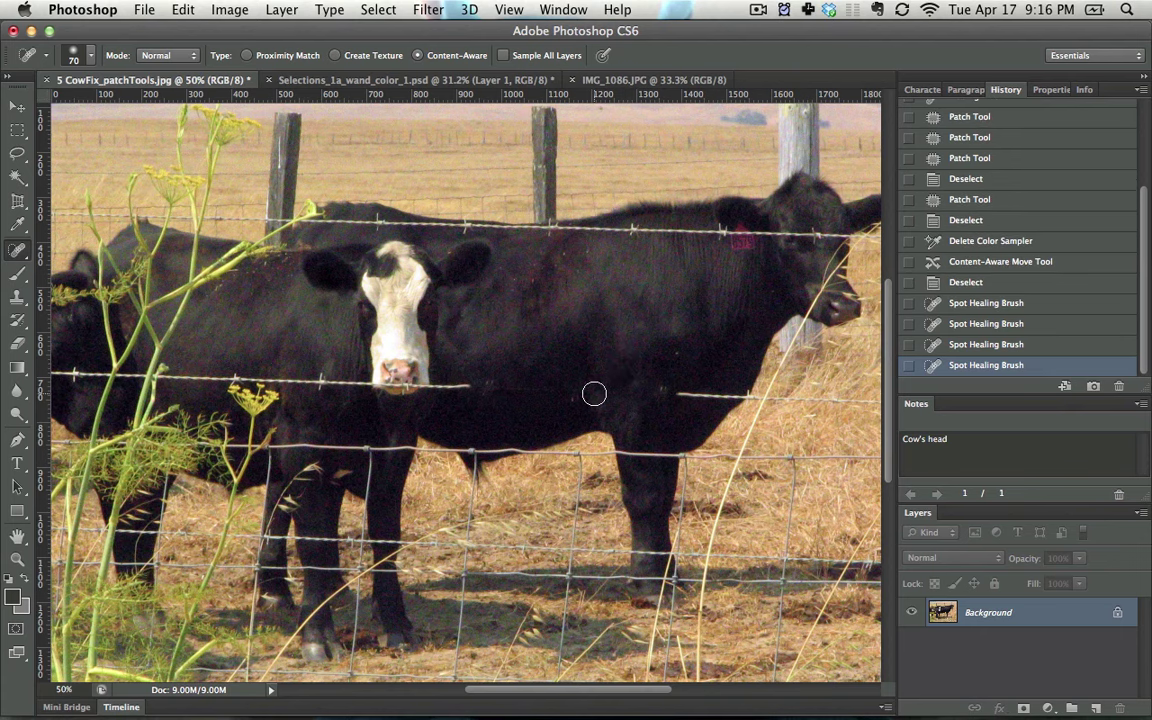
- Enlarge the Spot Healing Brush to 175 px
key(bracketright)
key(bracketright)
key(bracketright)
key(bracketright)
key(bracketright)
key(bracketright)
- Launch Mouseposé through a Spotlight search and return to Photoshop
key(super+space)
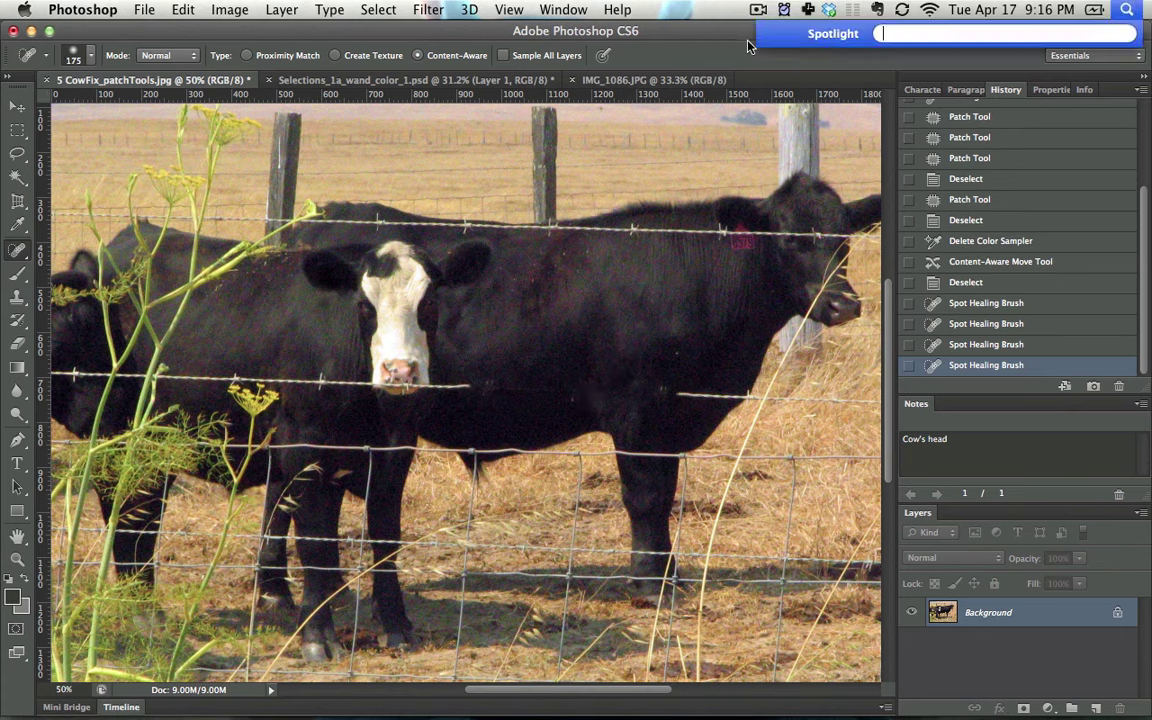
text(mou)
key(Return)
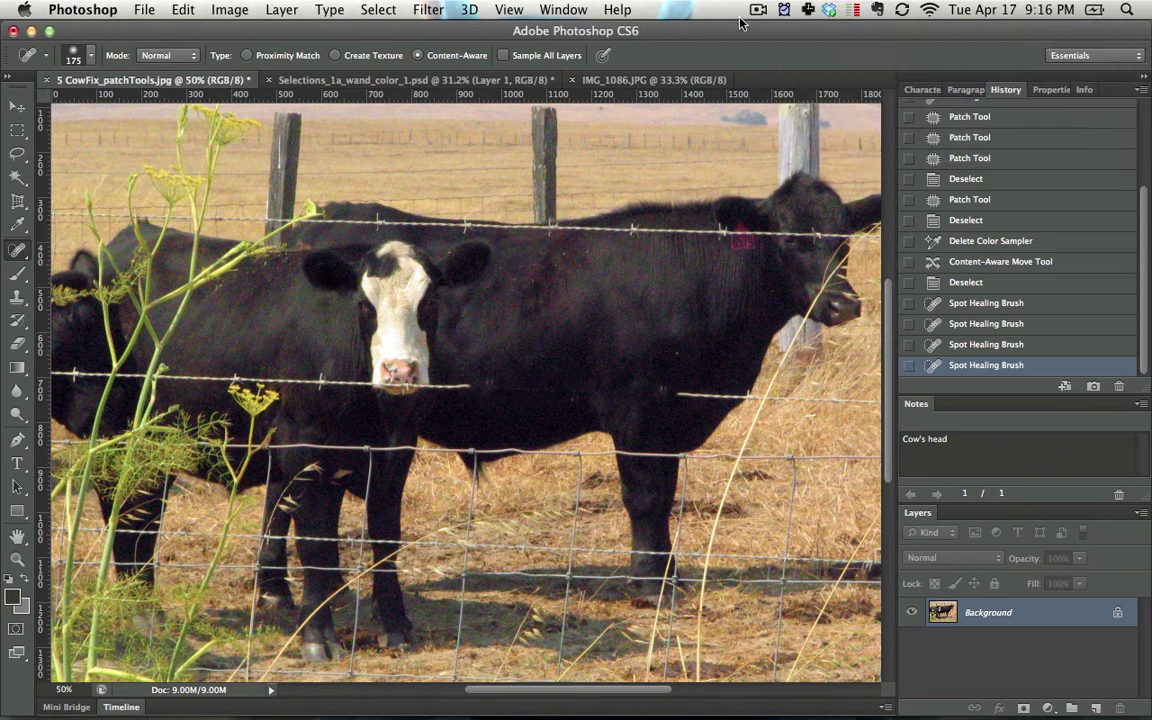
click(452, 146)
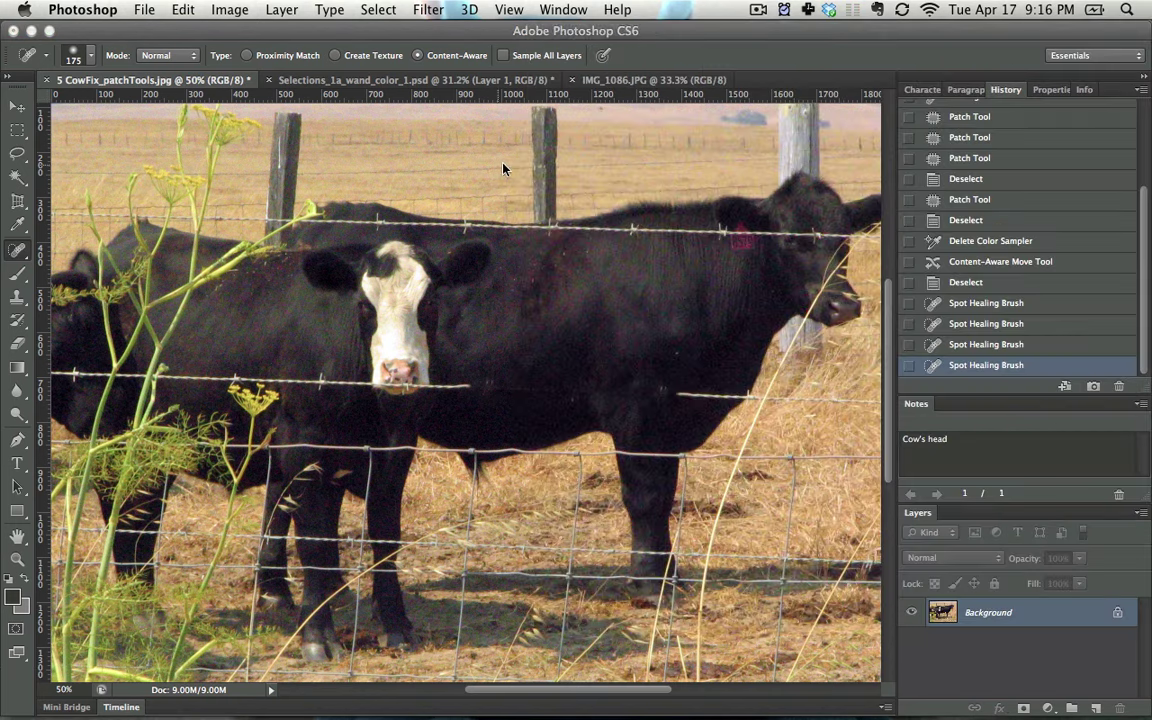
- Turn on Mouseposé's keystroke display and leave its spotlight effect switched off
click(731, 7)
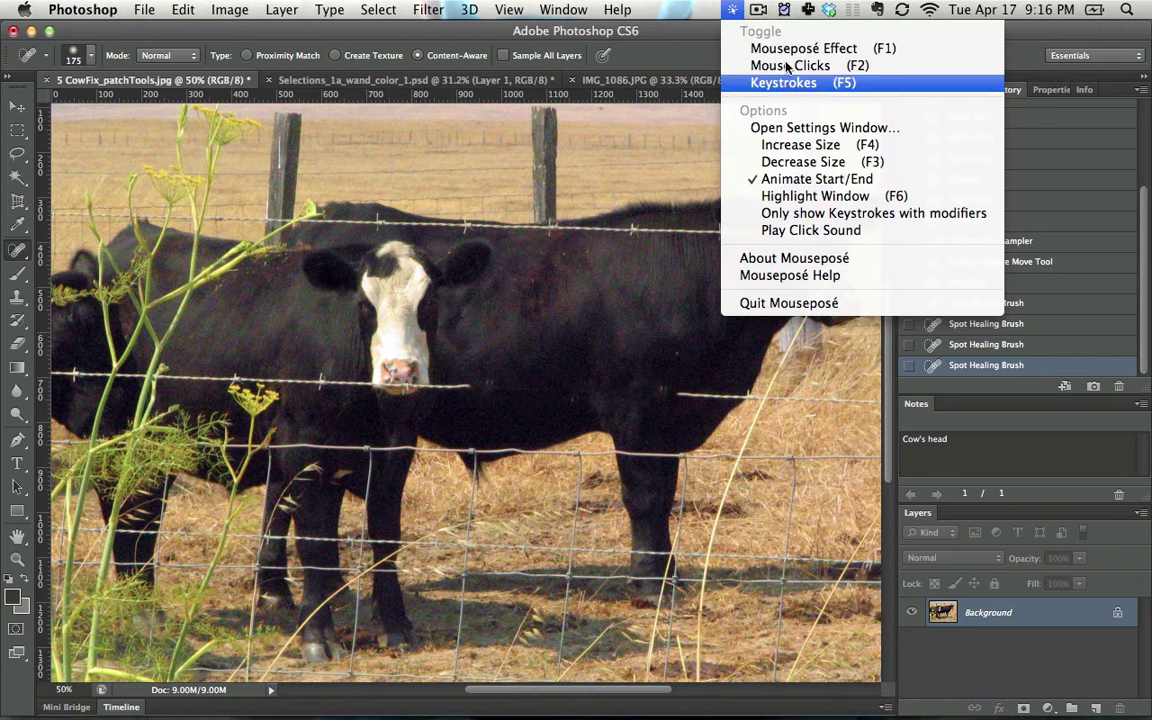
click(783, 48)
click(730, 8)
click(783, 83)
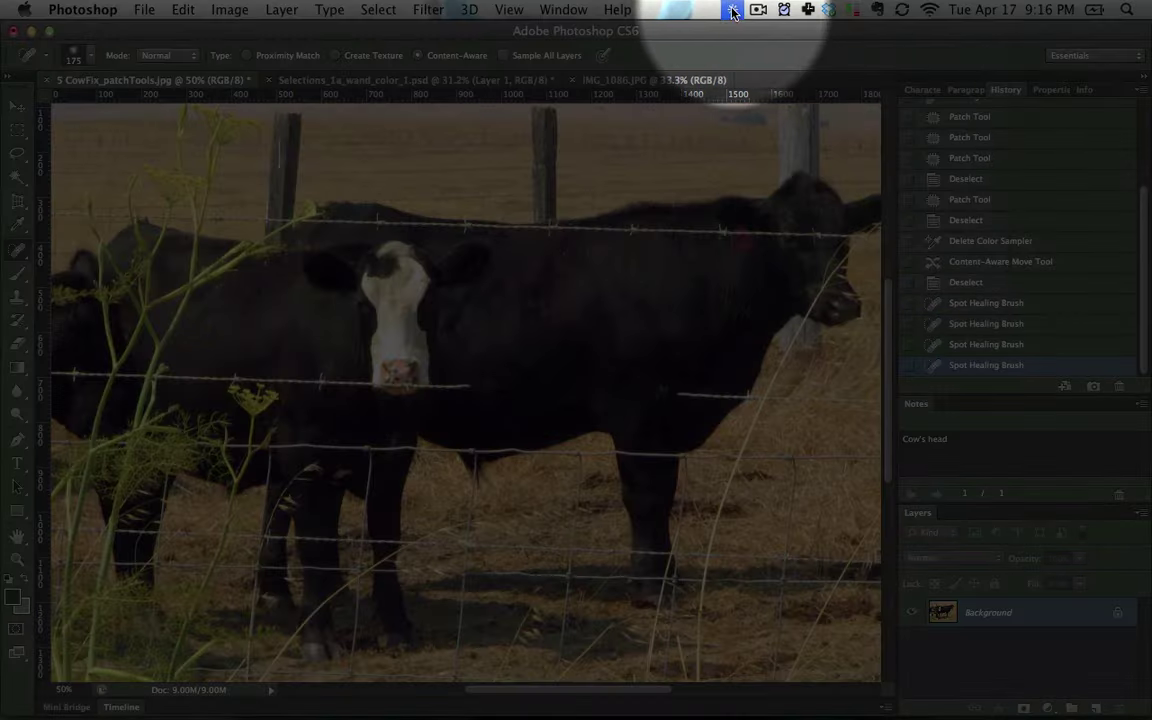
click(731, 7)
click(803, 48)
- Set the Spot Healing Brush size to 90 px
key(bracketright)
key(bracketright)
key(bracketright)
key(bracketright)
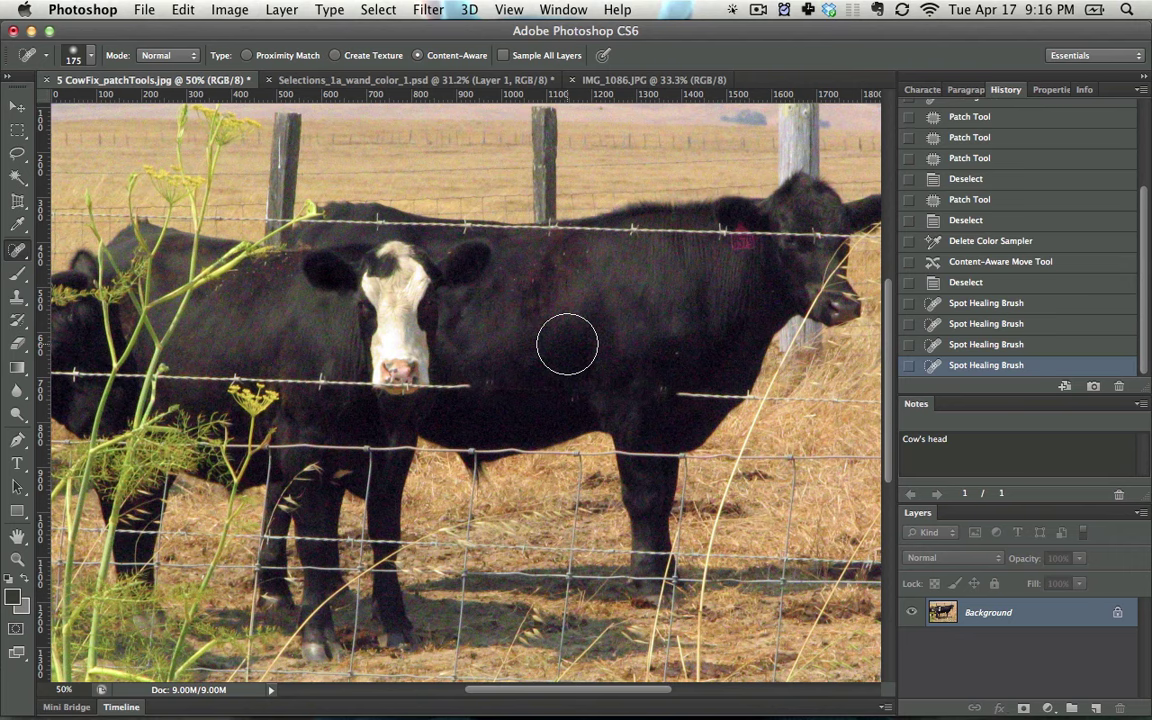
key(bracketleft)
key(bracketleft)
key(bracketleft)
key(bracketleft)
key(bracketleft)
key(bracketleft)
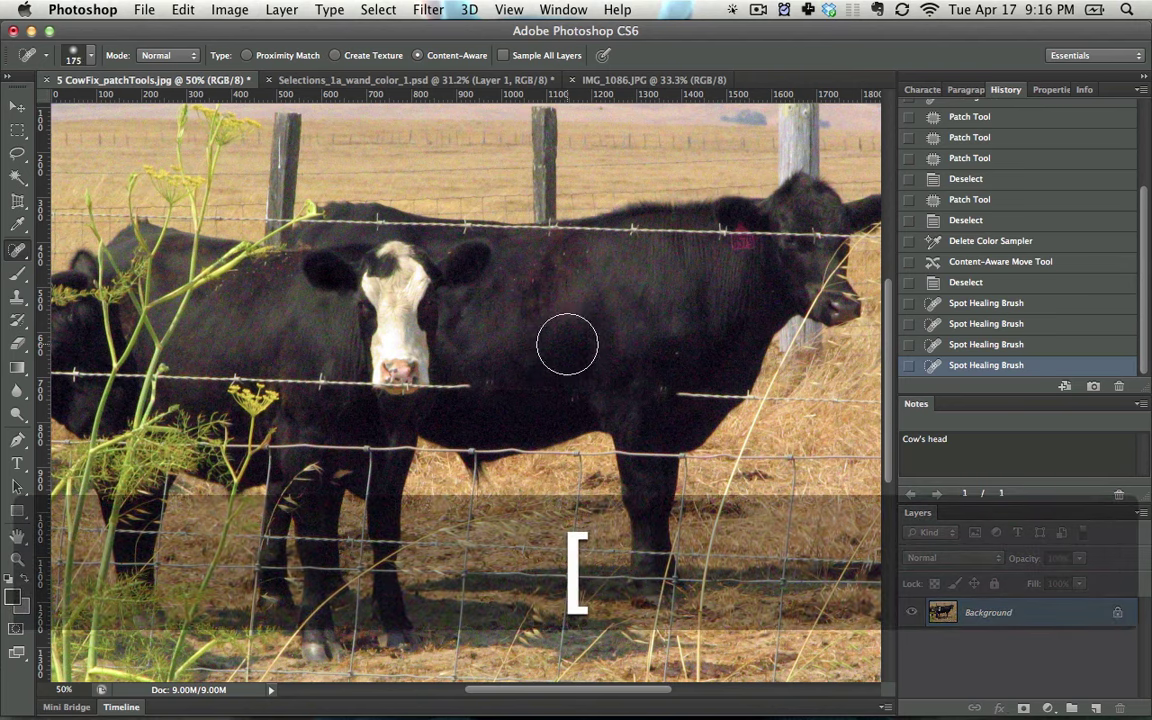
key(bracketleft)
key(bracketleft)
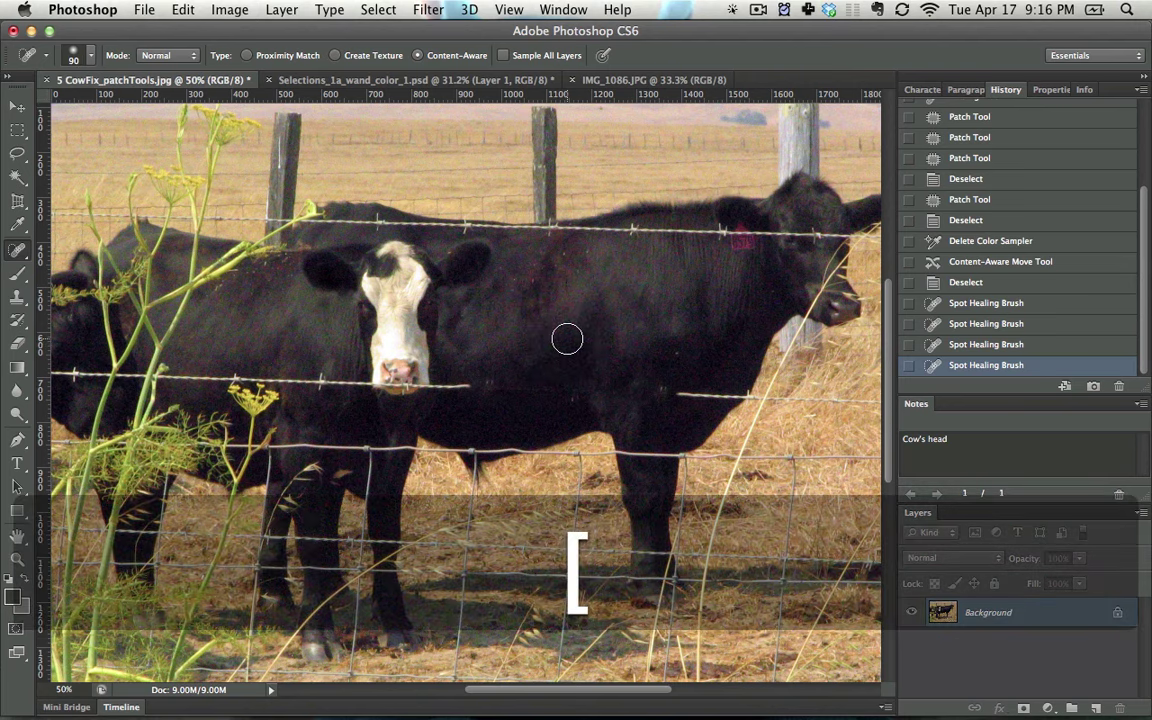
- Try to spot-heal a short section of the upper barbed wire over the black cow's shoulder, and undo the stroke
drag(646, 235, 713, 233)
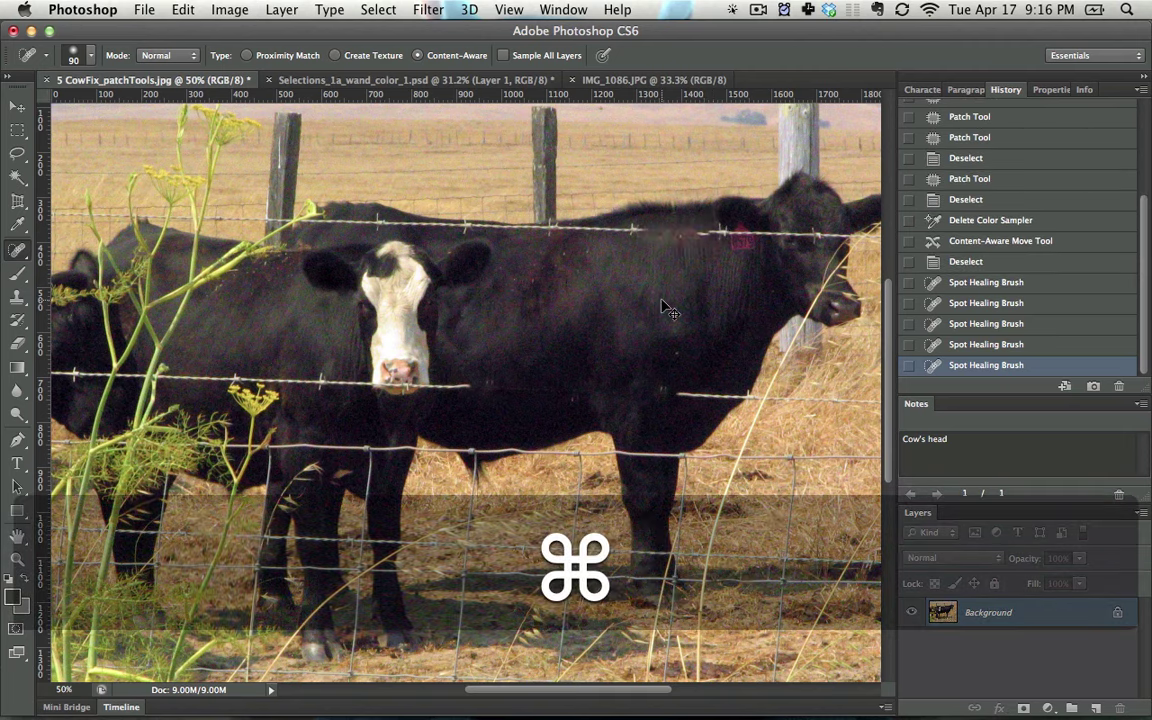
key(super+equal)
key(super+equal)
key(space)
drag(455, 391, 250, 530)
drag(645, 262, 427, 391)
key(super+z)
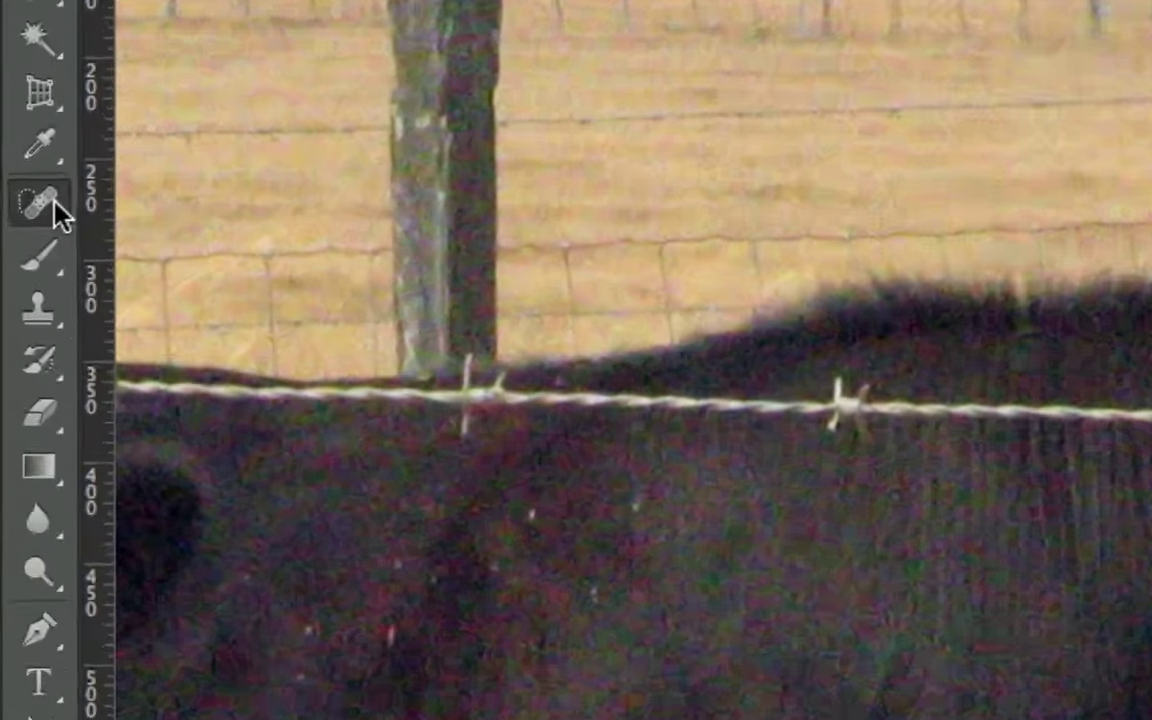
- Switch to the Healing Brush and set it to sample Current & Below with Aligned turned off
click(17, 250)
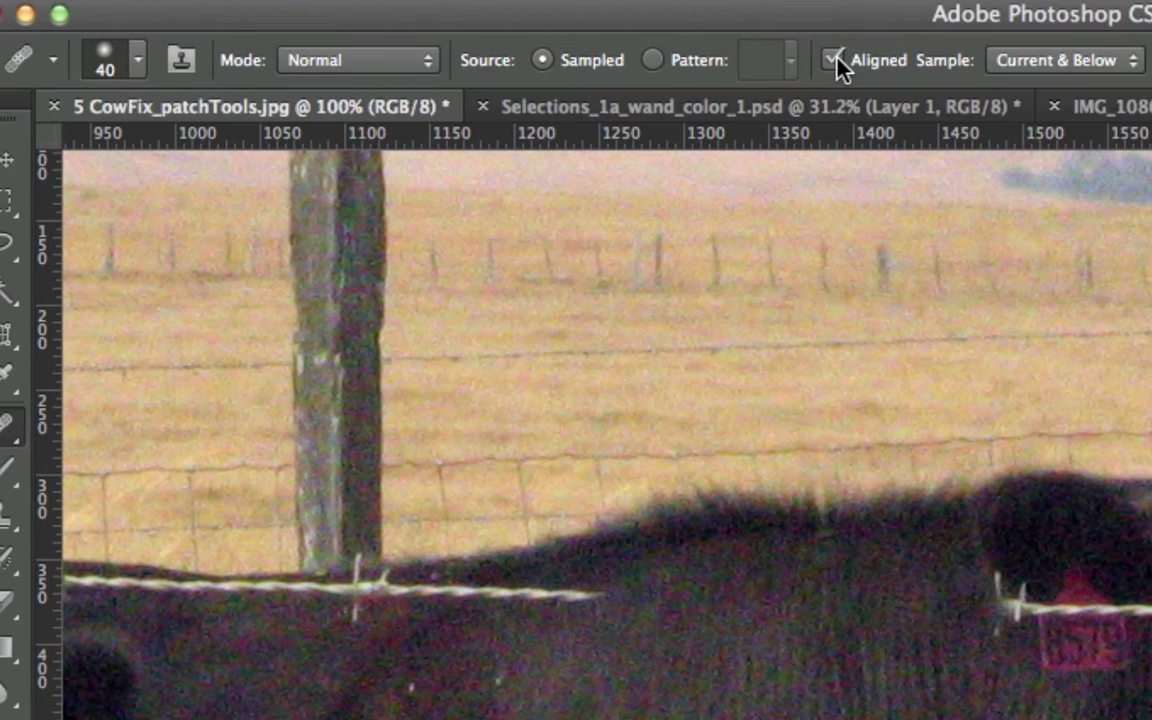
click(1060, 62)
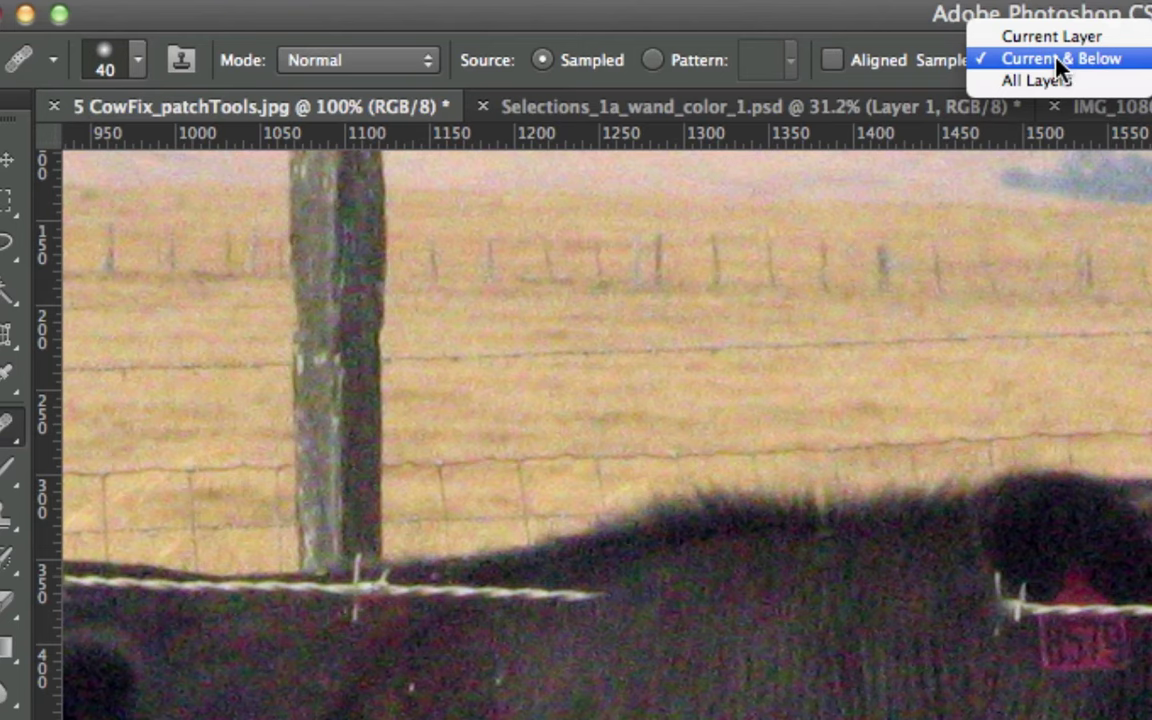
click(1058, 60)
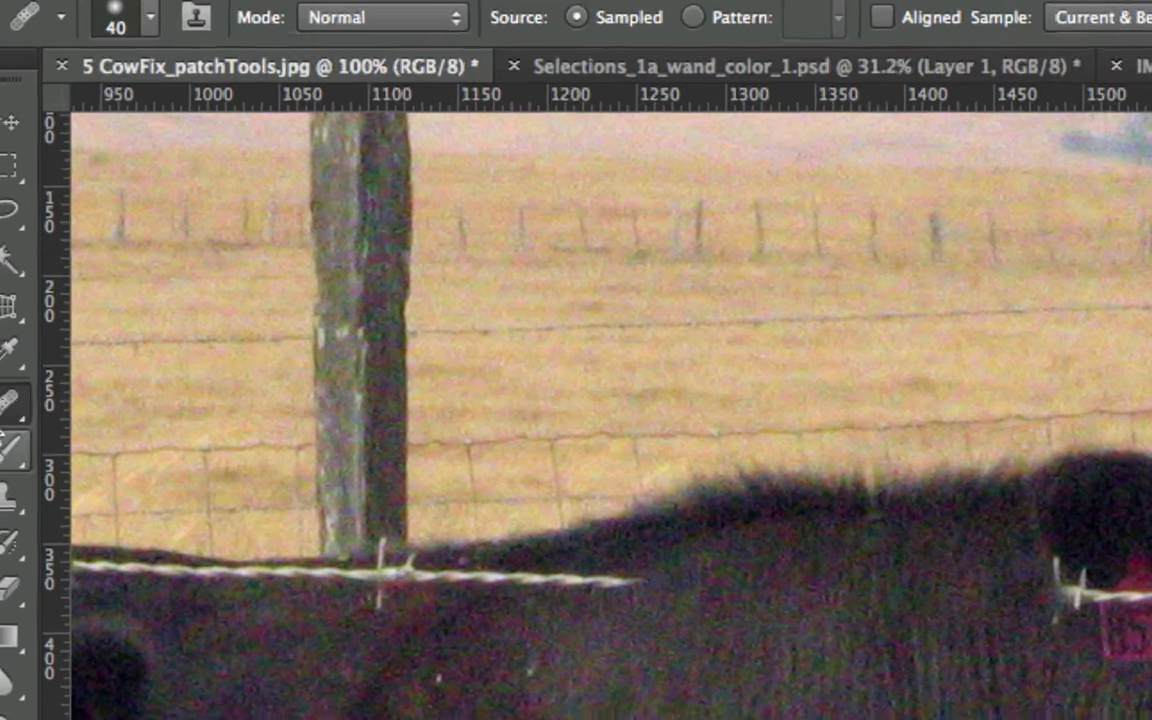
- Use the Patch Tool to replace the wire section just beside the white-faced cow's muzzle with clean black coat, and deselect
click(10, 428)
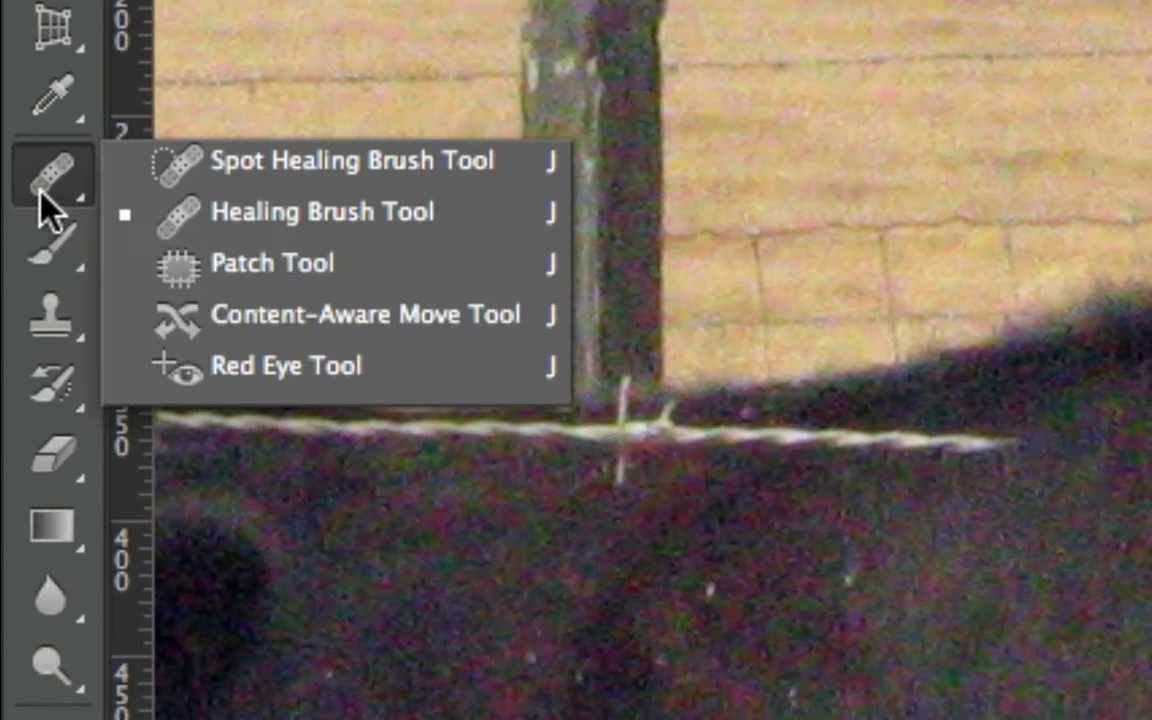
click(225, 260)
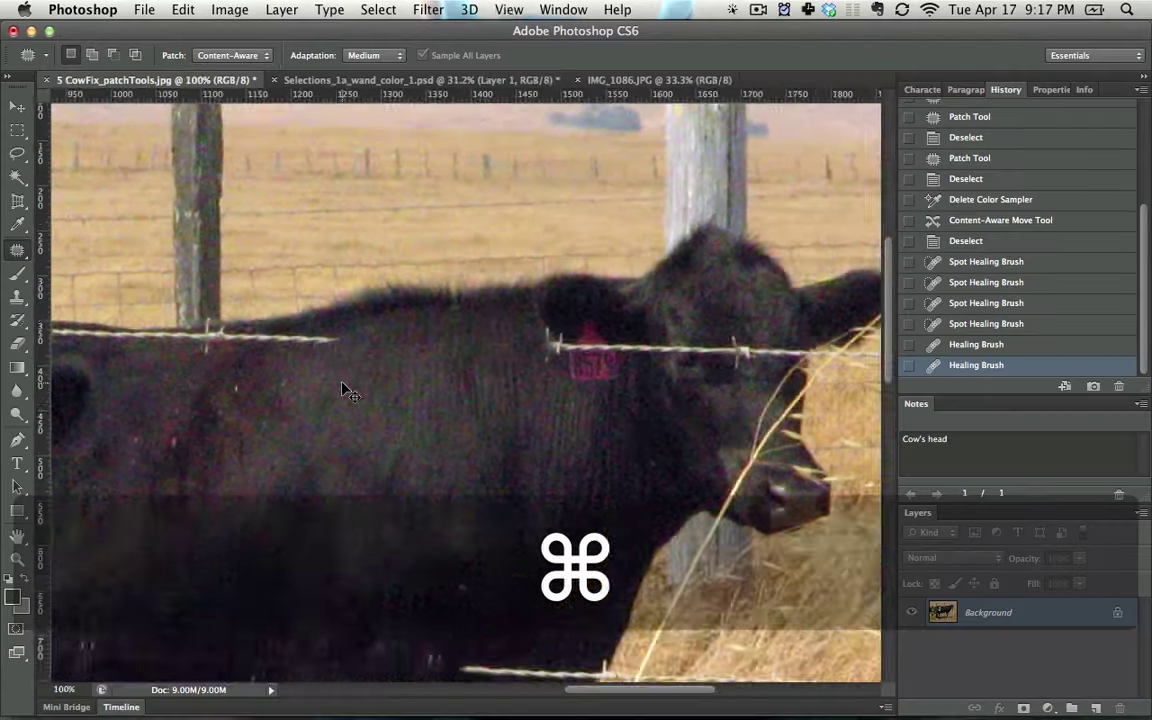
key(super+minus)
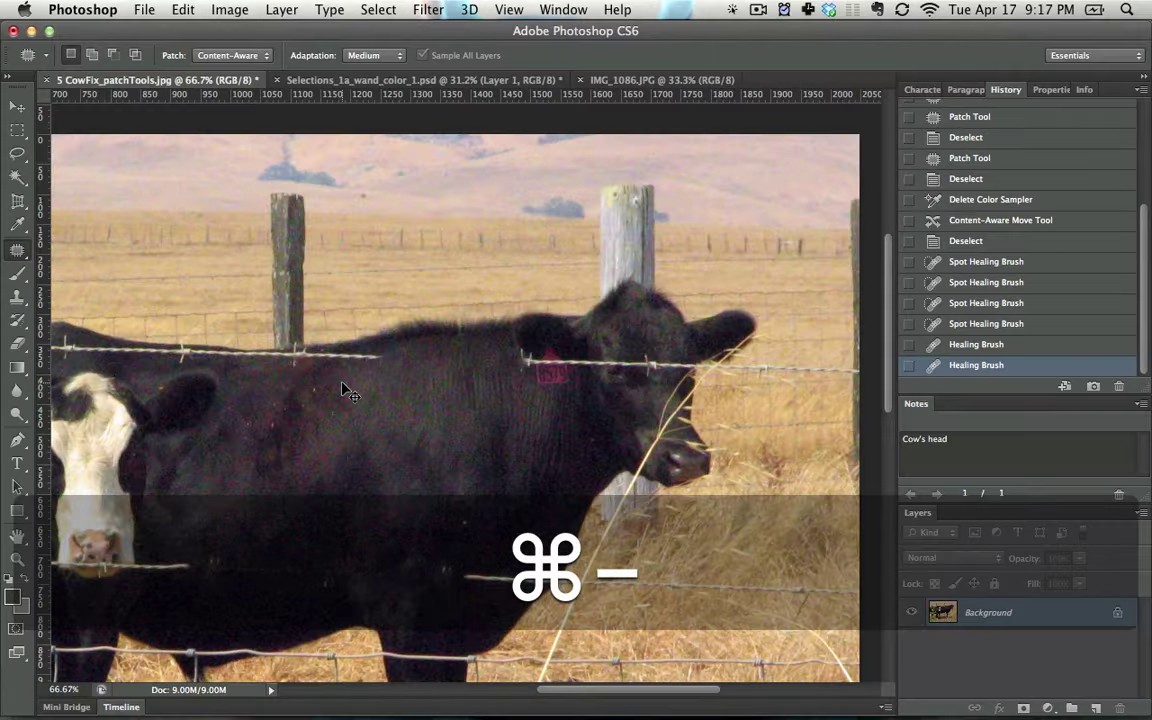
key(space)
drag(396, 468, 588, 360)
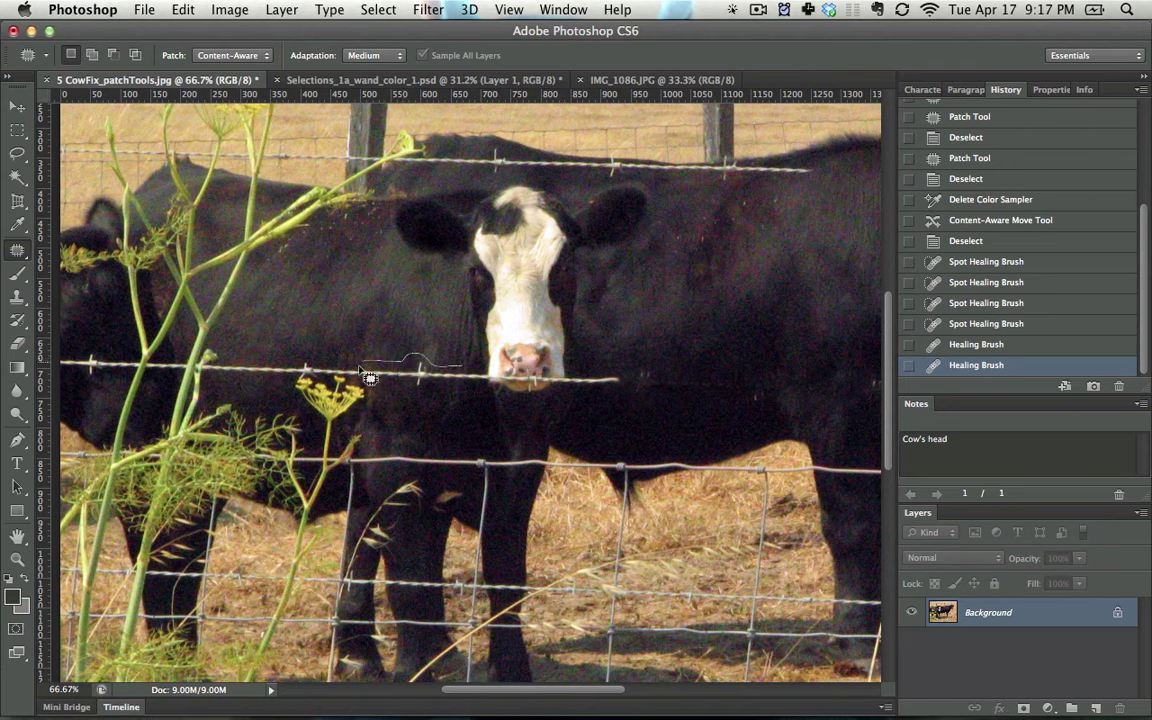
mouse_move(465, 385)
mouse_down()
mouse_move(391, 351)
mouse_move(390, 336)
mouse_move(380, 386)
mouse_up()
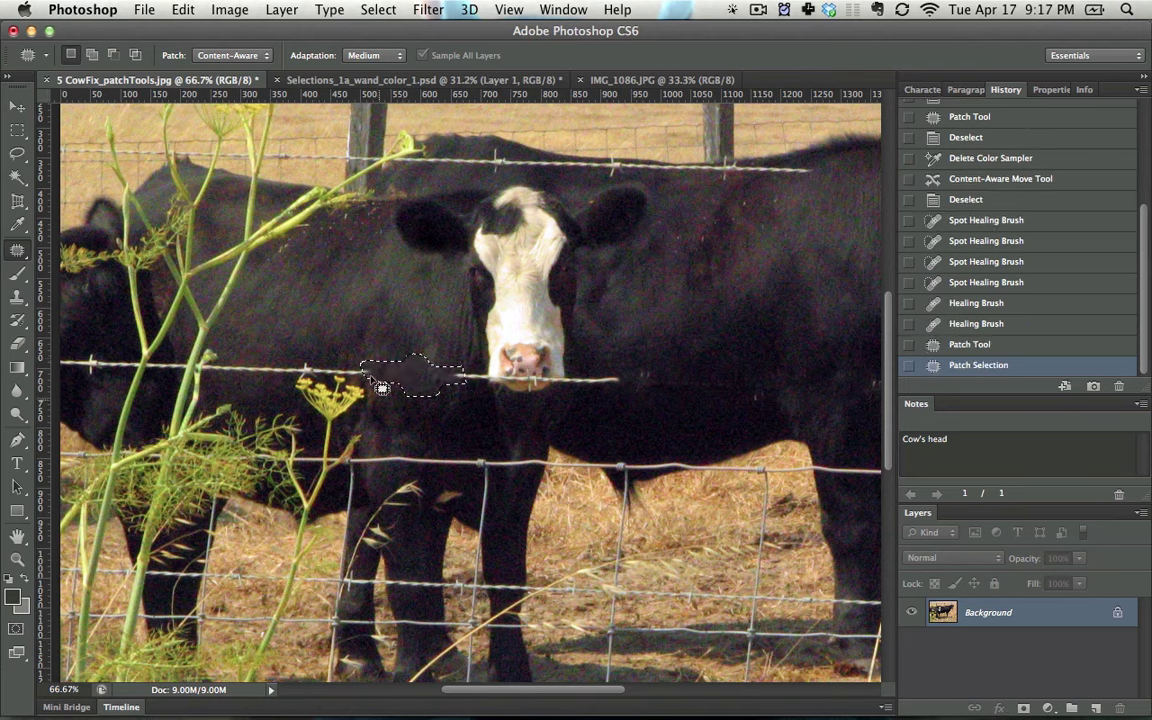
key(super+d)
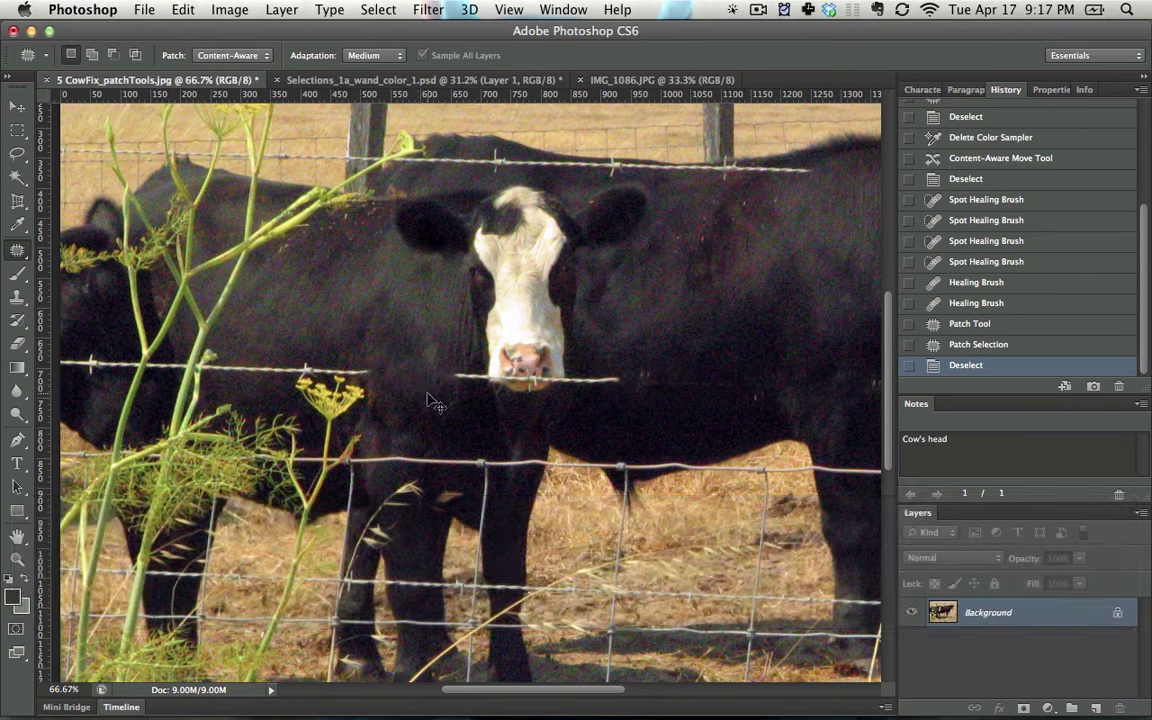
- Try to patch the wire crossing the white-faced cow's muzzle with fur from higher up its face, undo the patch and deselect
key(super+equal)
key(space)
drag(411, 367, 378, 418)
key(space)
drag(355, 316, 260, 386)
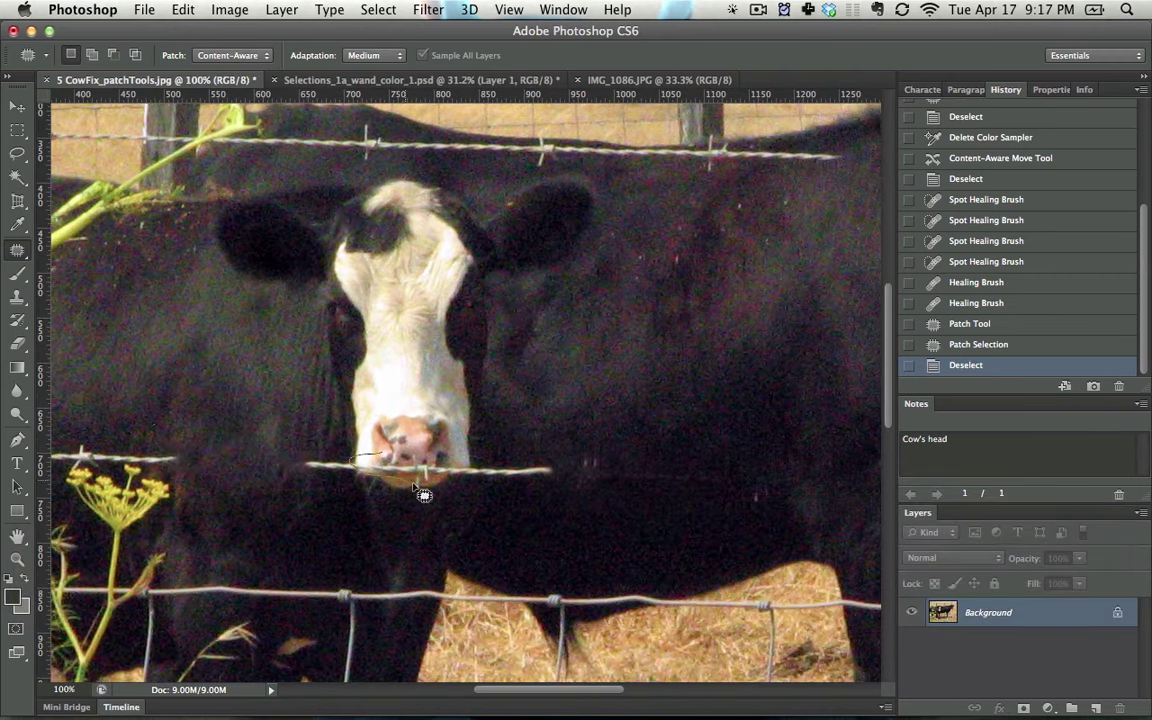
drag(403, 456, 401, 394)
key(super+z)
key(super+d)
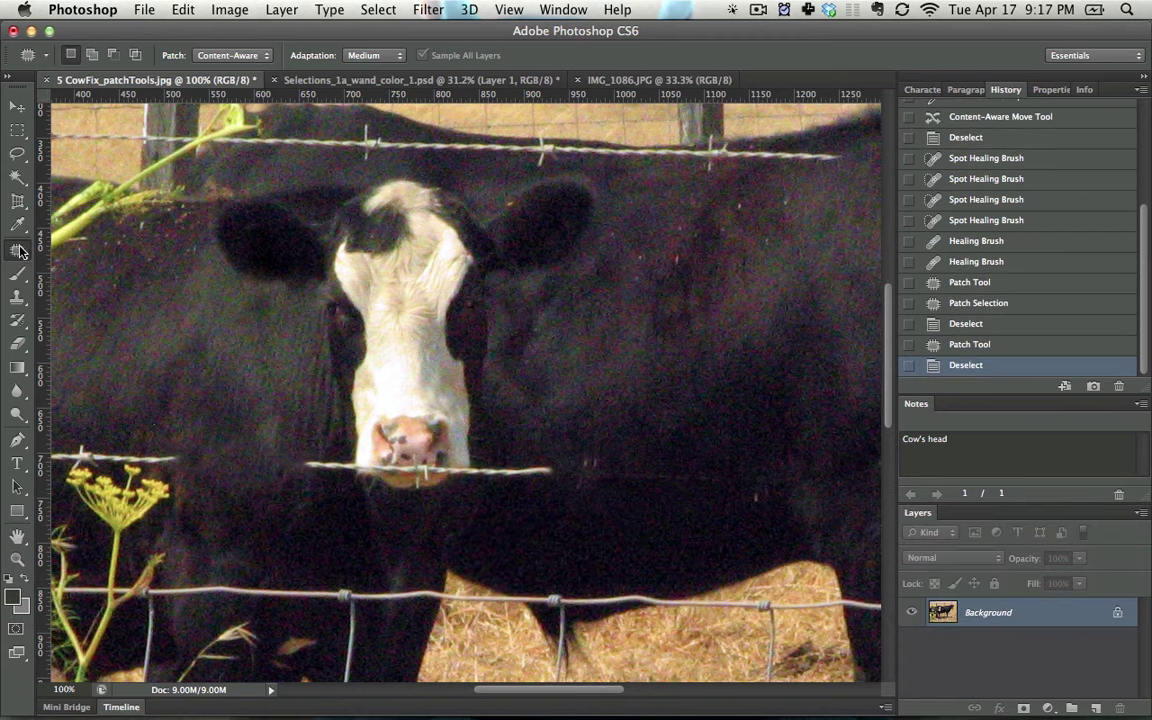
- Switch to the Content-Aware Move Tool
right_click(373, 409)
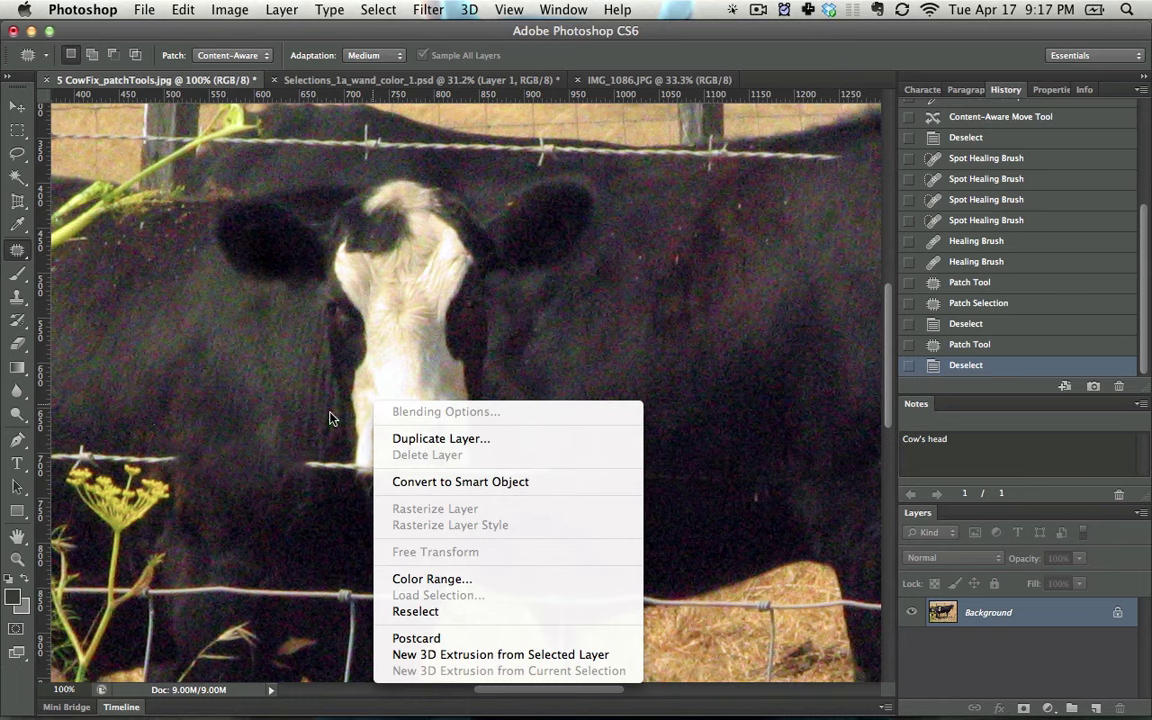
click(330, 418)
click(18, 251)
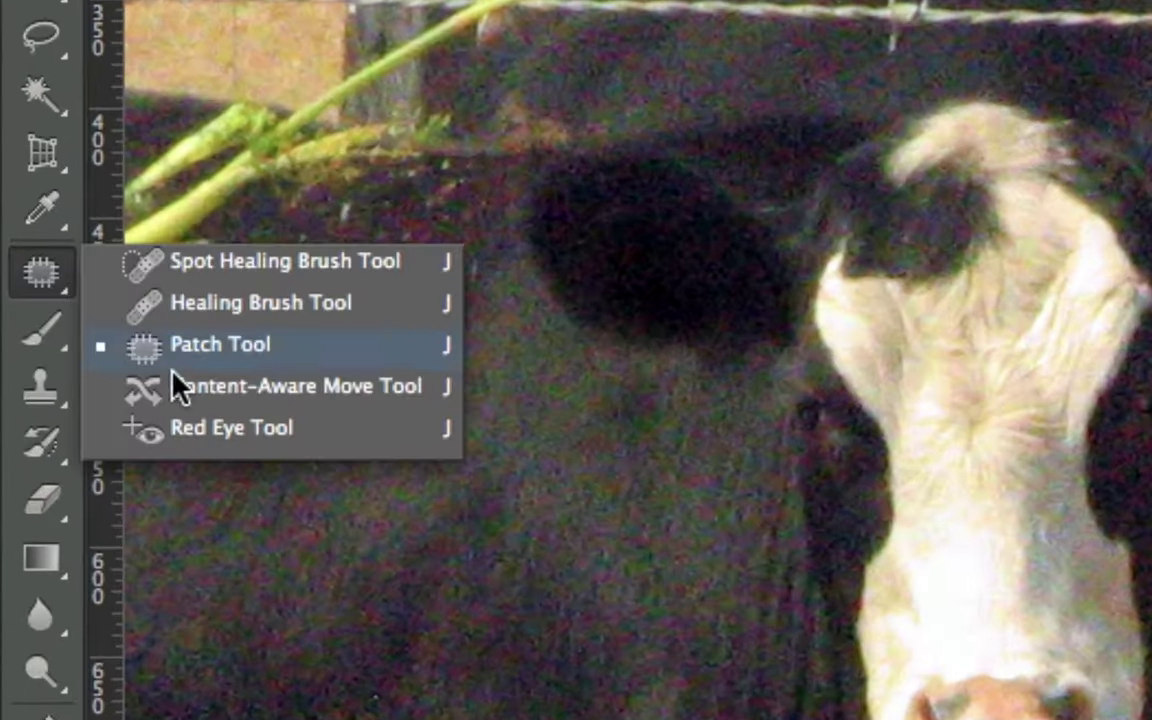
click(200, 400)
scroll(713, 488, down, 3)
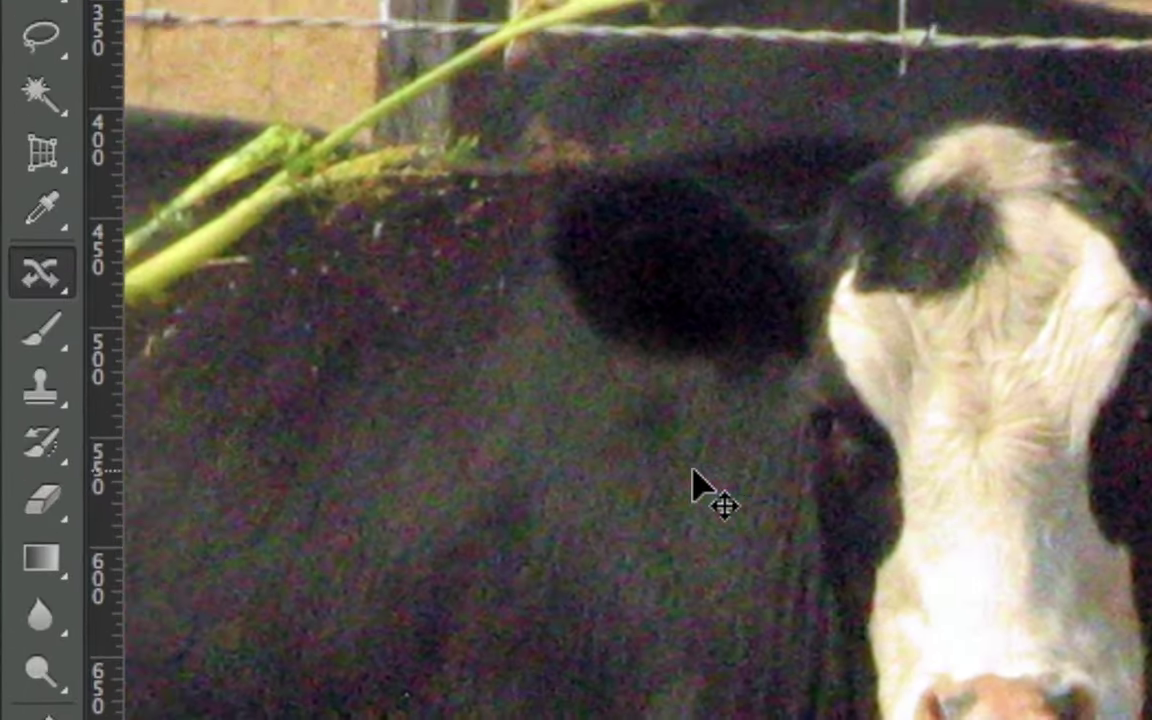
click(44, 280)
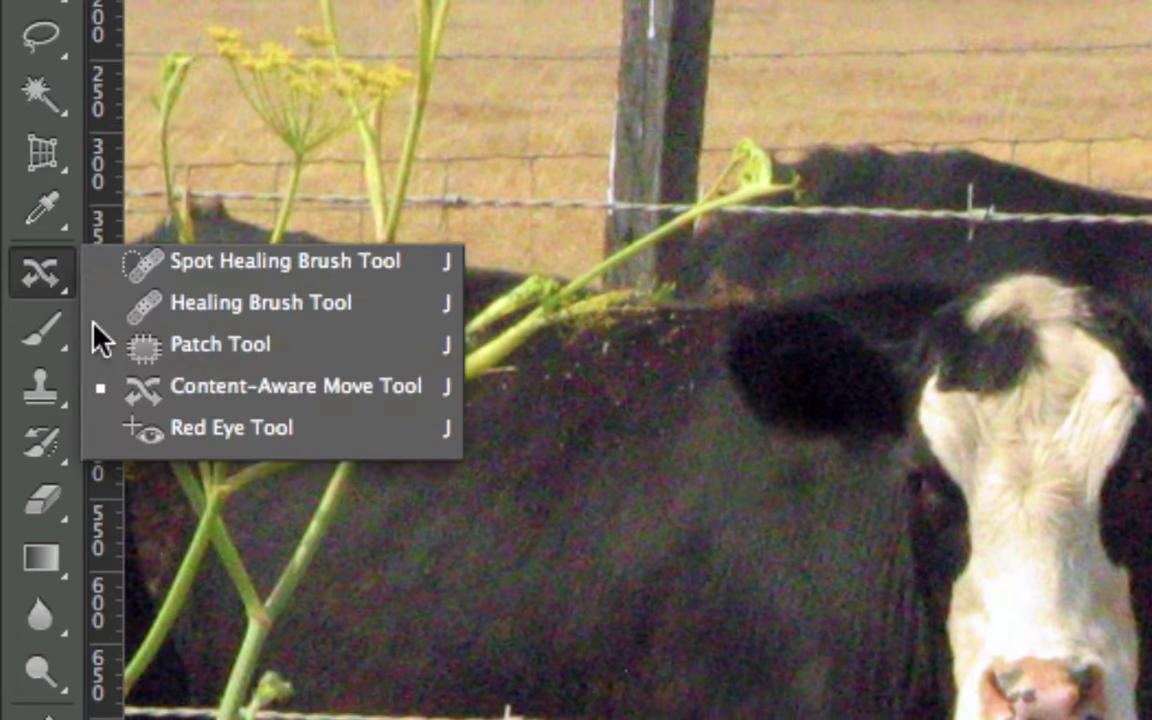
click(180, 401)
- Keep the mode at Move with Medium adaptation and loosely outline the head of the black cow in front of the white fence post
drag(1026, 558, 486, 582)
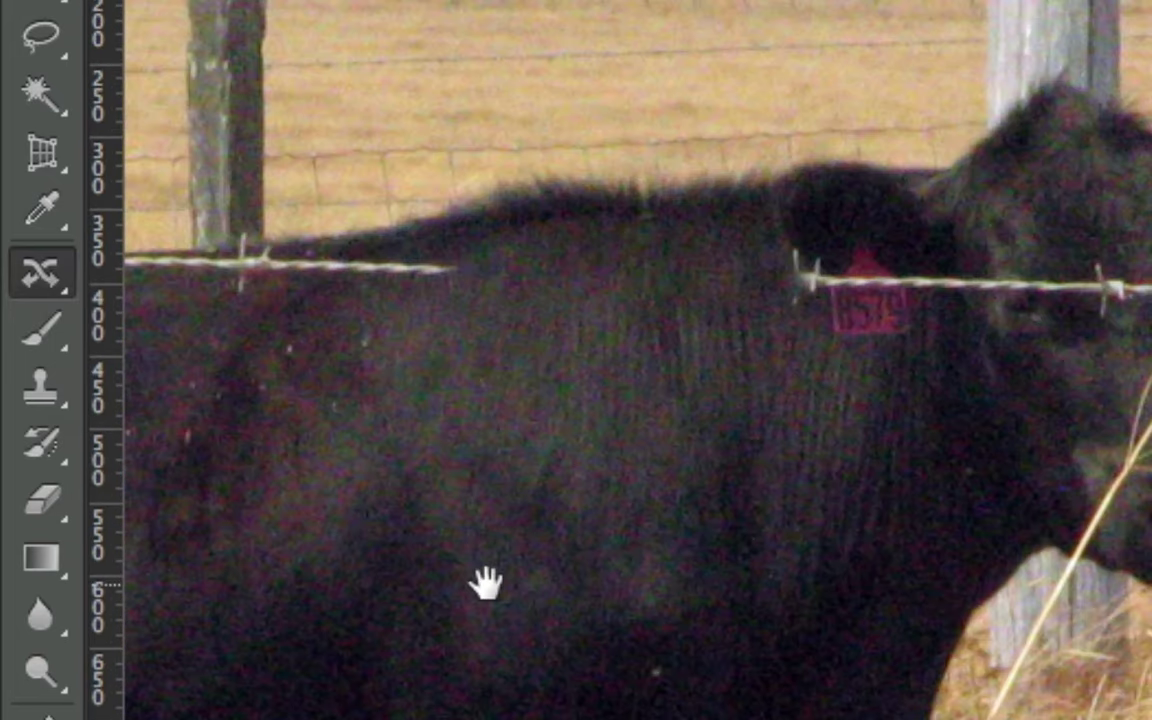
scroll(487, 583, right, 2)
key(super+minus)
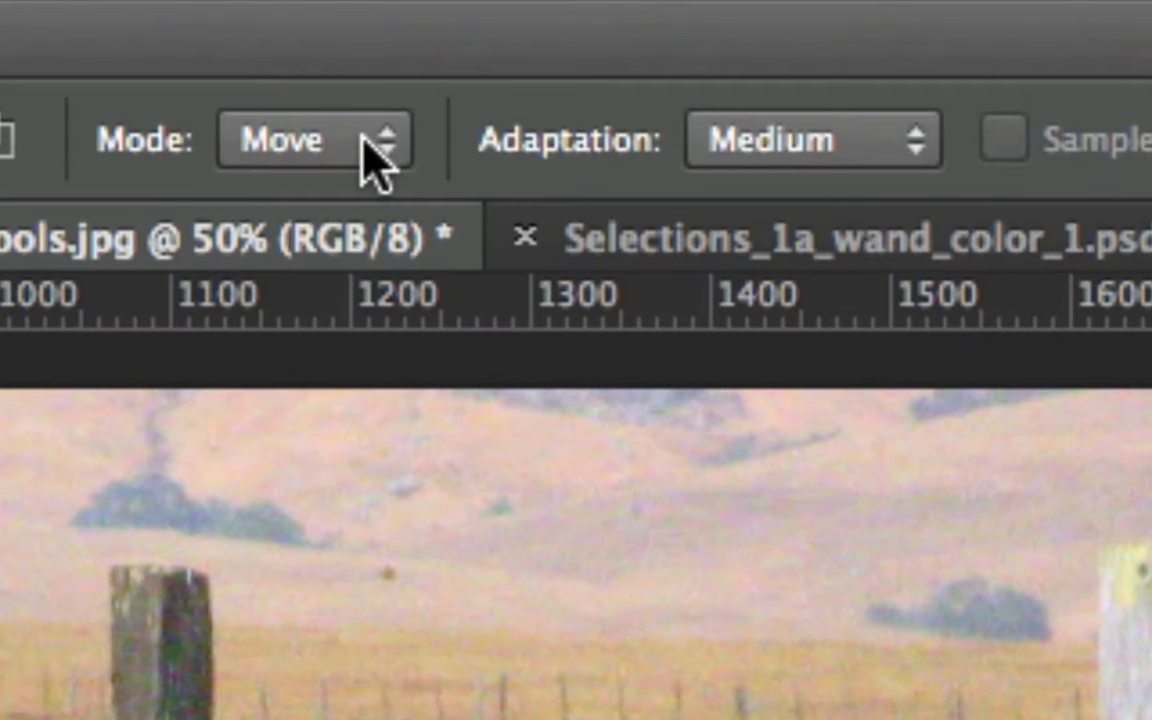
click(362, 152)
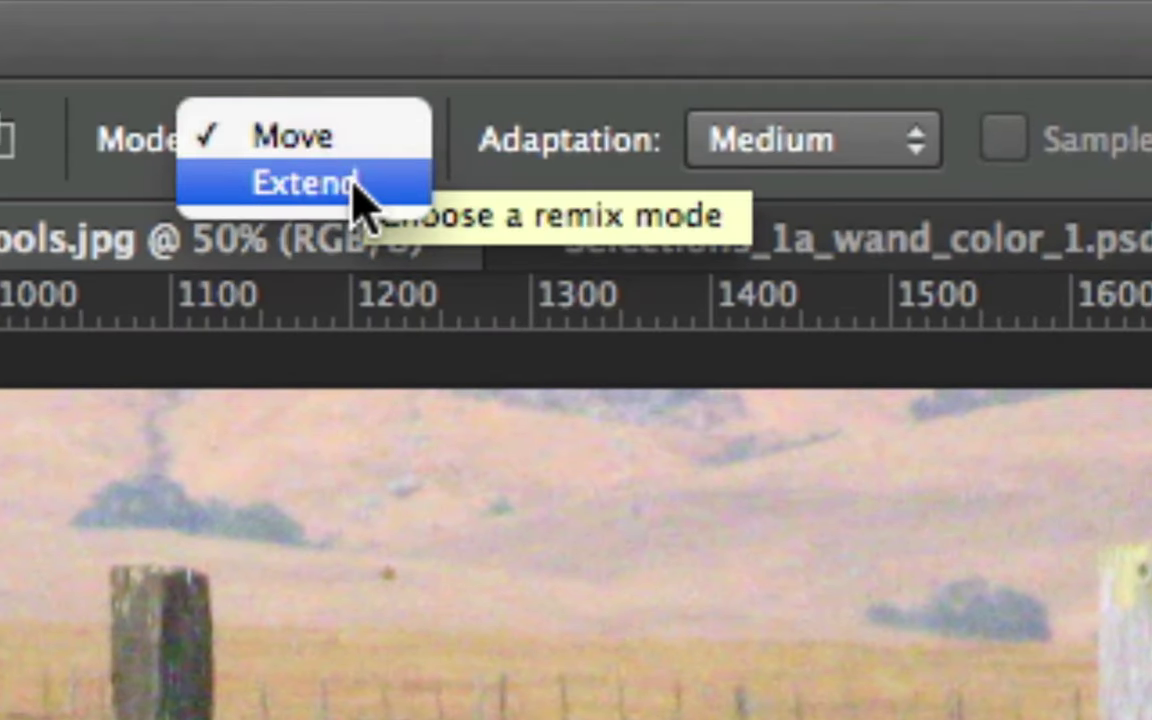
click(355, 152)
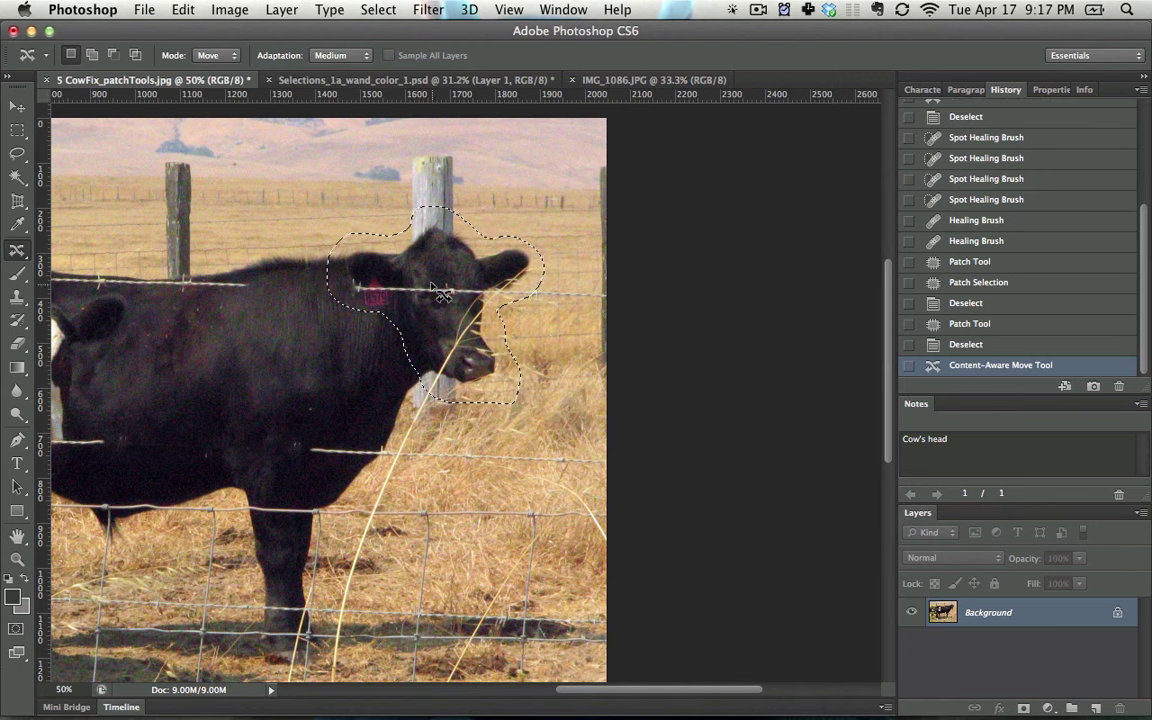
- Try to move the selected cow's head down onto the dry grass in front of its leg, deselect, and undo back to the selection
drag(434, 283, 475, 547)
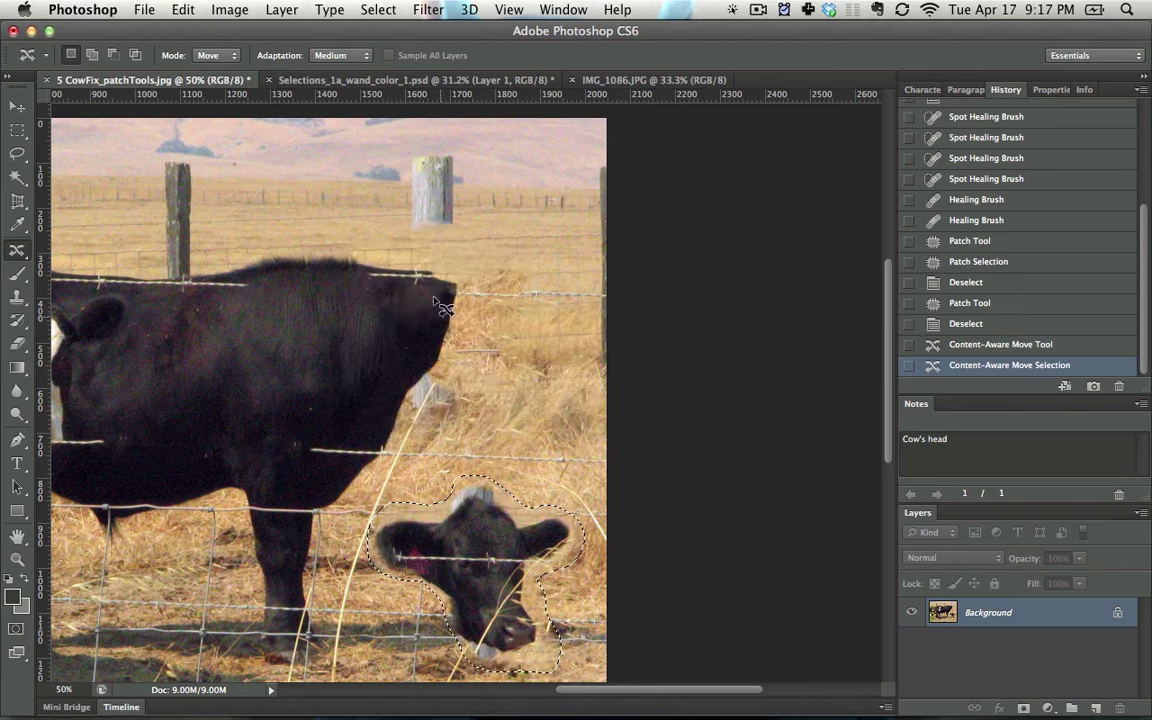
key(super+d)
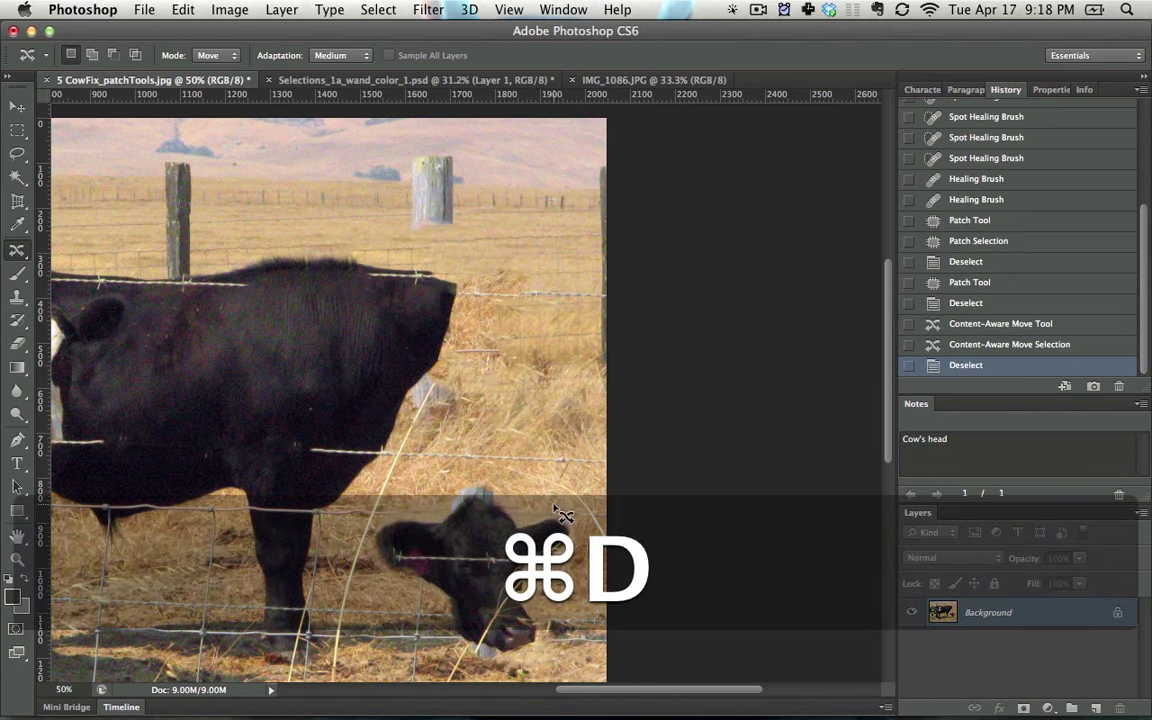
key(alt+super+z)
key(alt+super+z)
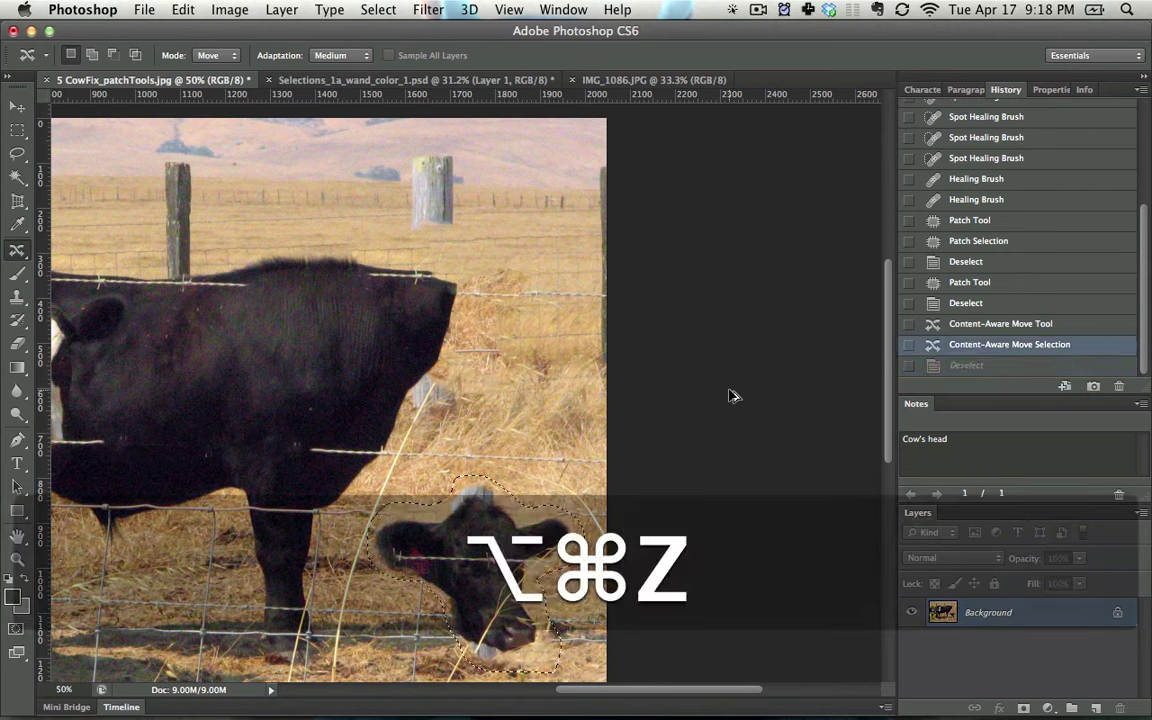
- Set the mode to Extend, shift the selected cow's head slightly back toward its body to shorten the neck, and deselect
click(225, 56)
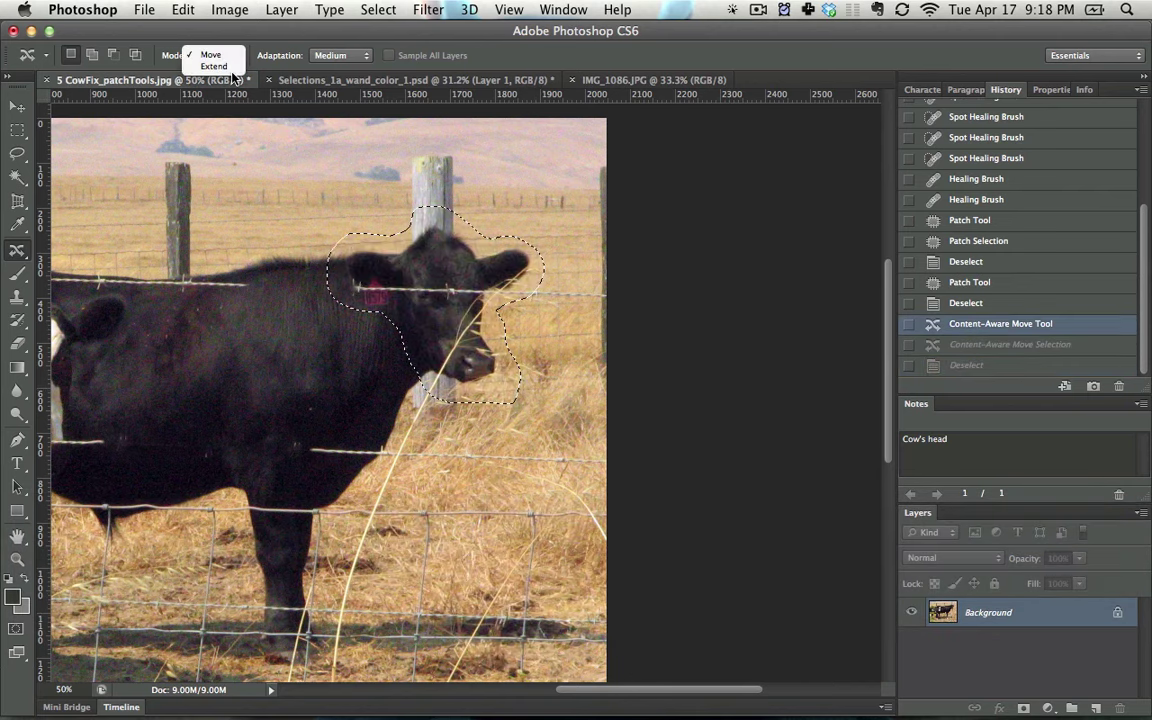
click(212, 66)
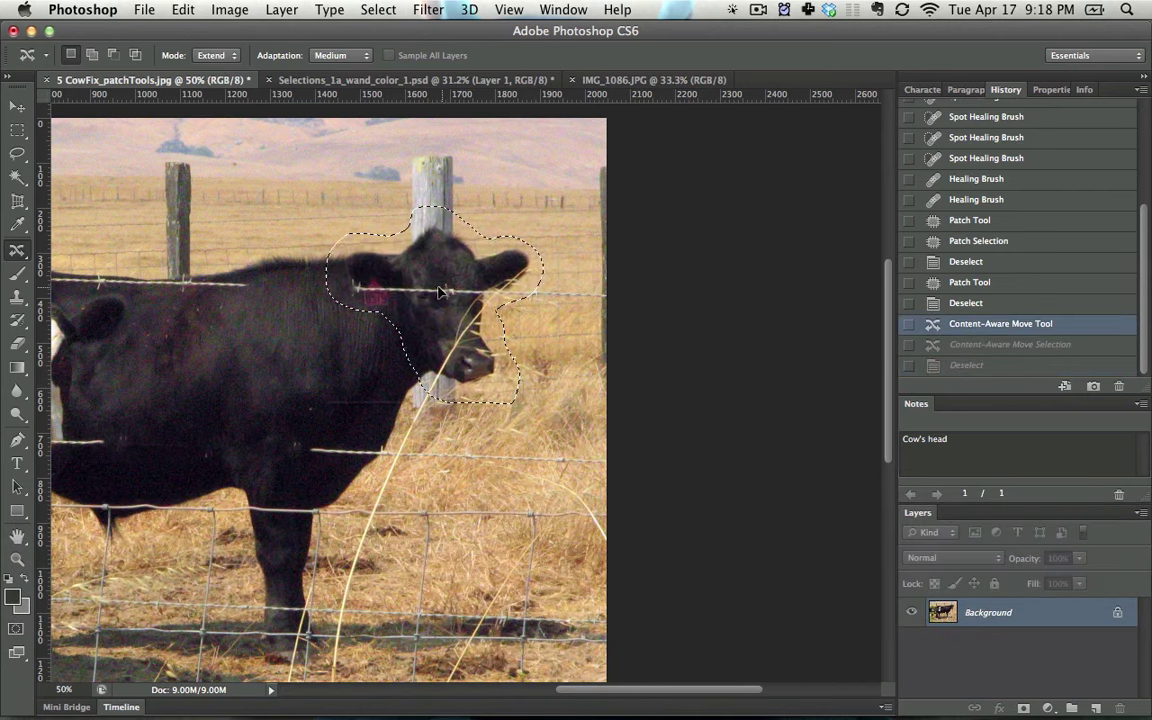
drag(447, 291, 414, 285)
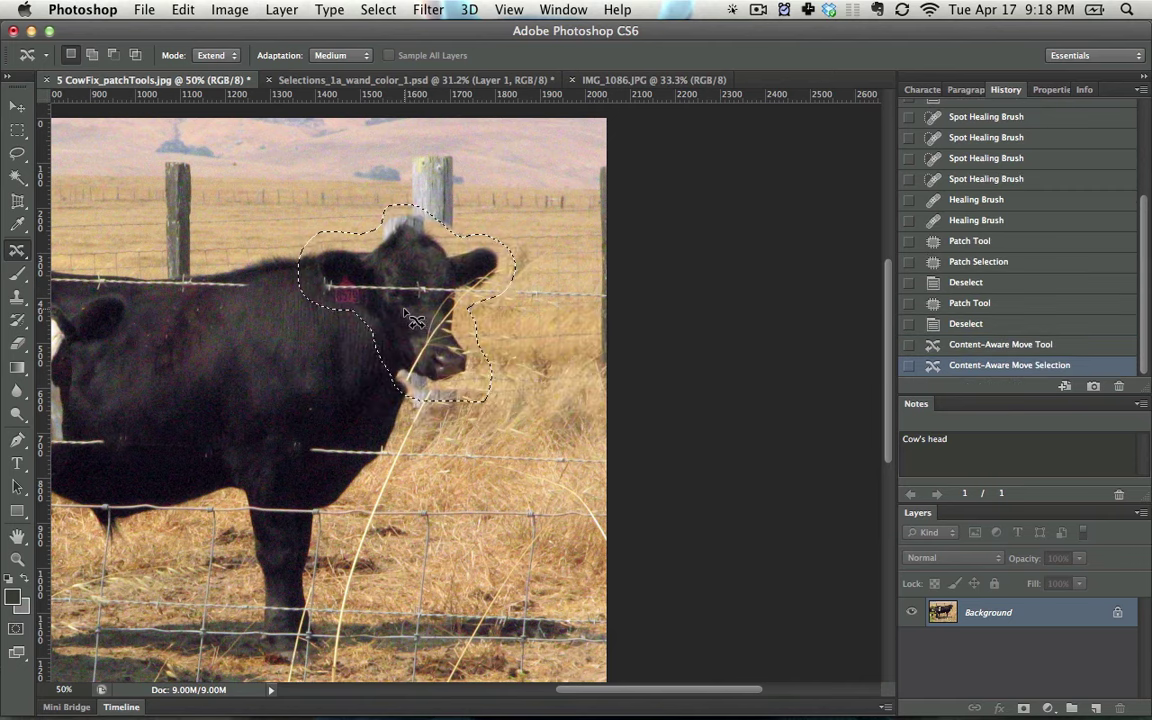
key(super+d)
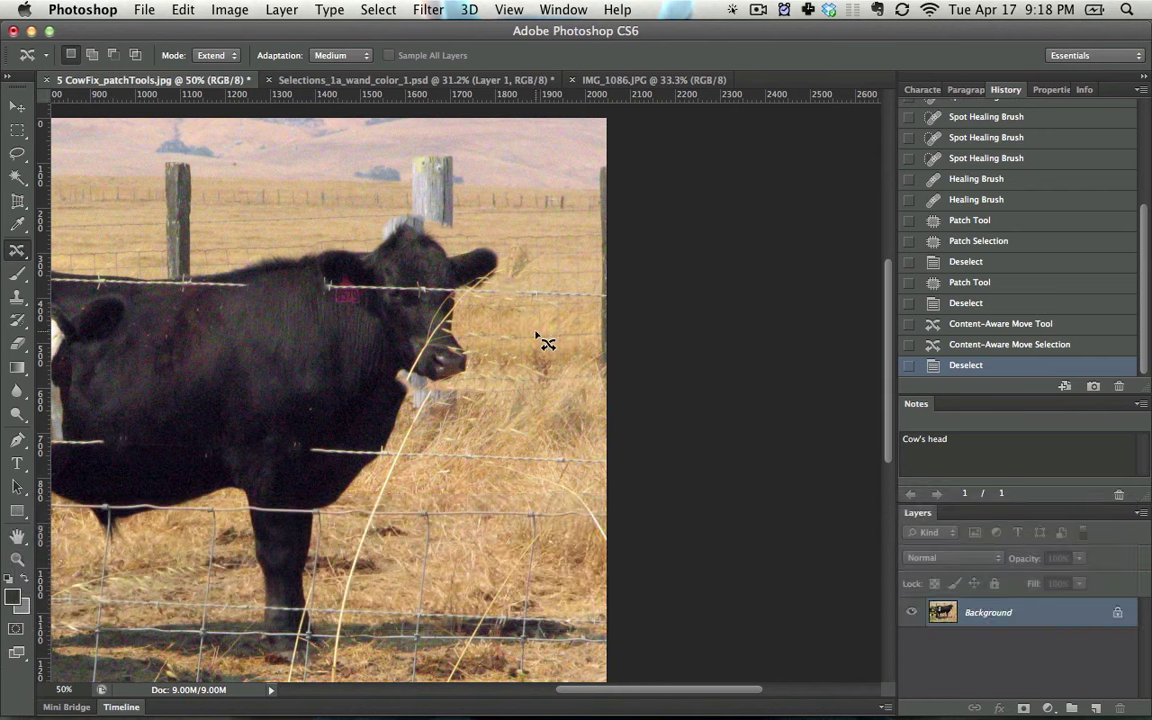
- Undo and reapply the head shift to compare the cow's neck before and after the change
key(alt+super+z)
key(alt+super+z)
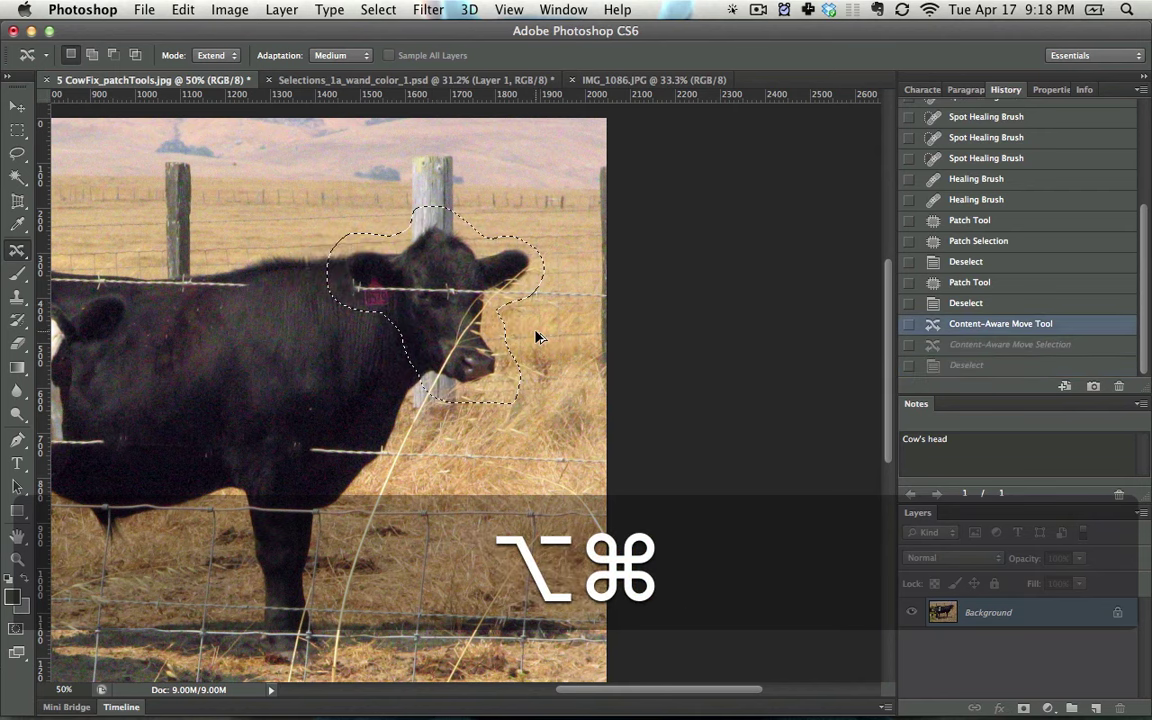
key(alt+super+z)
key(super+z)
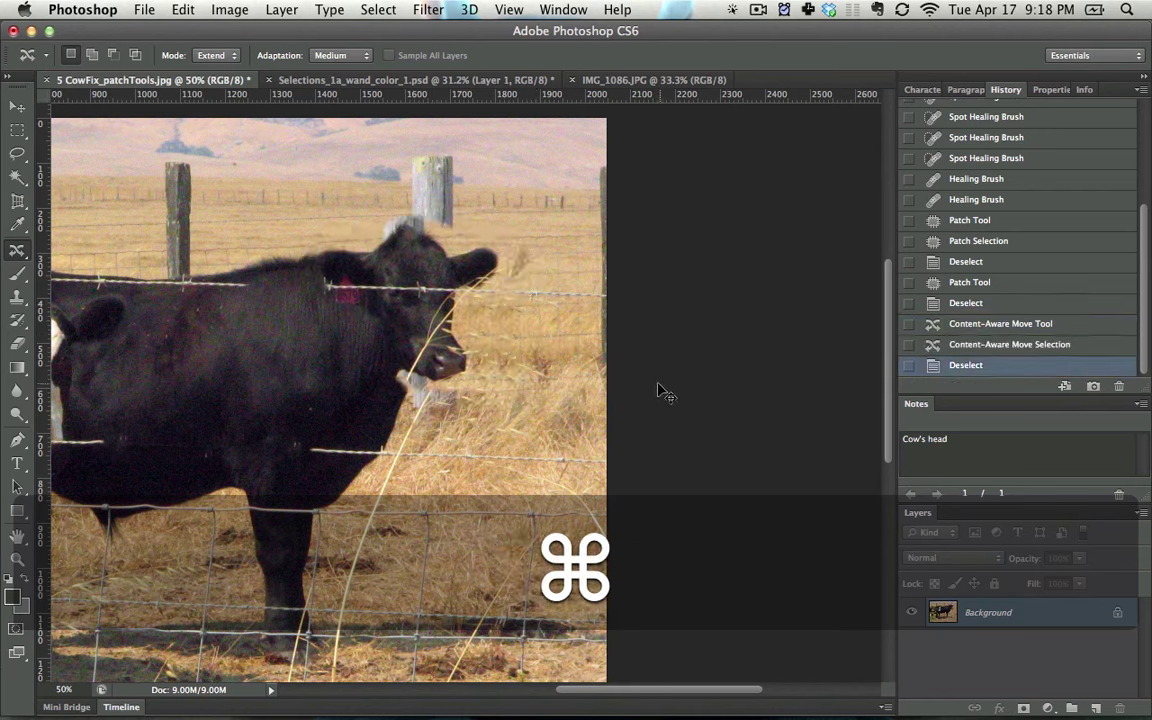
key(super+z)
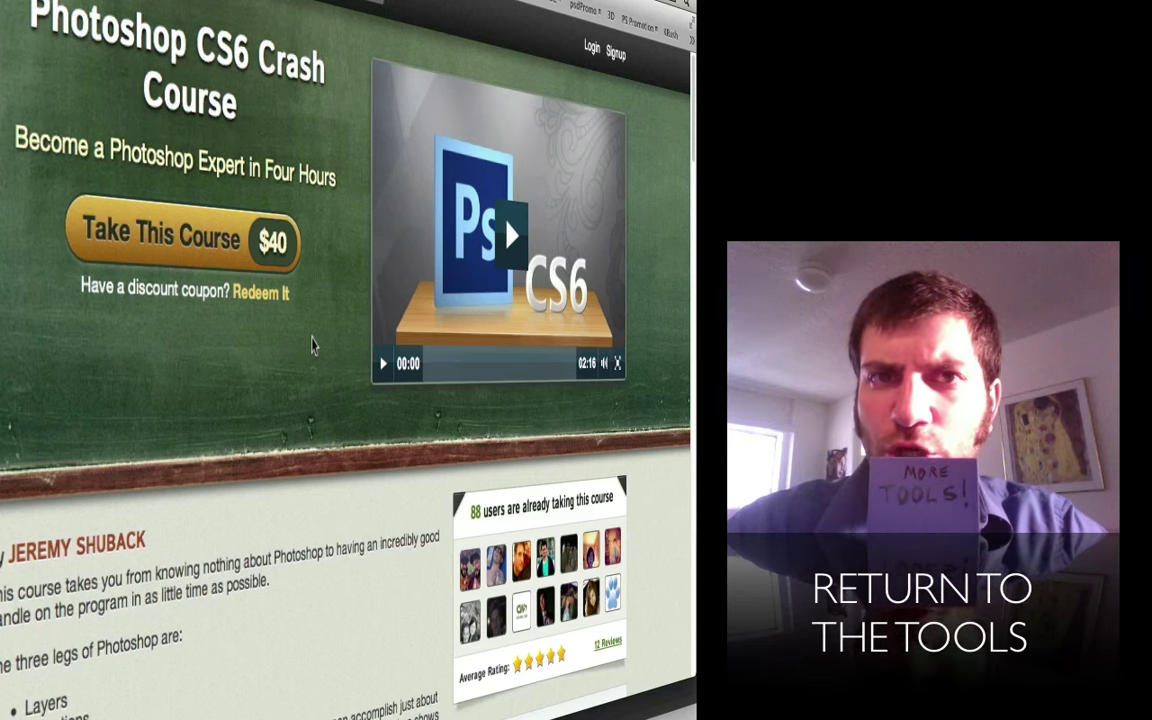
scroll(312, 345, down, 10)
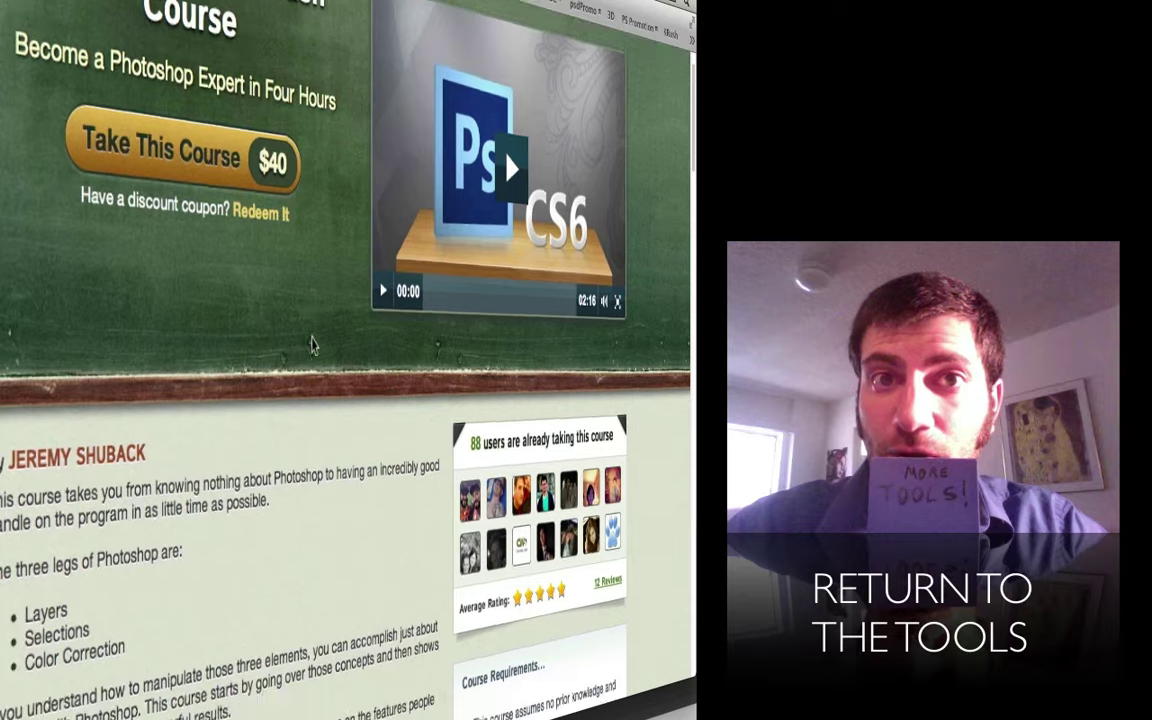
scroll(312, 345, down, 10)
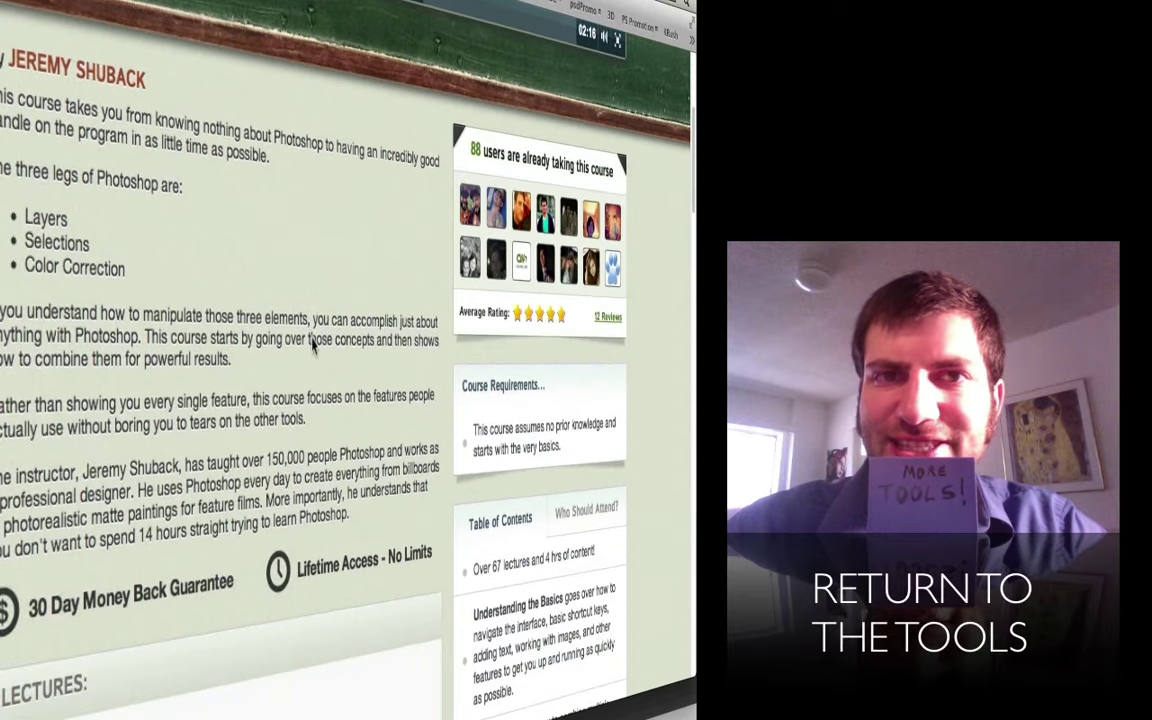
scroll(312, 345, down, 3)
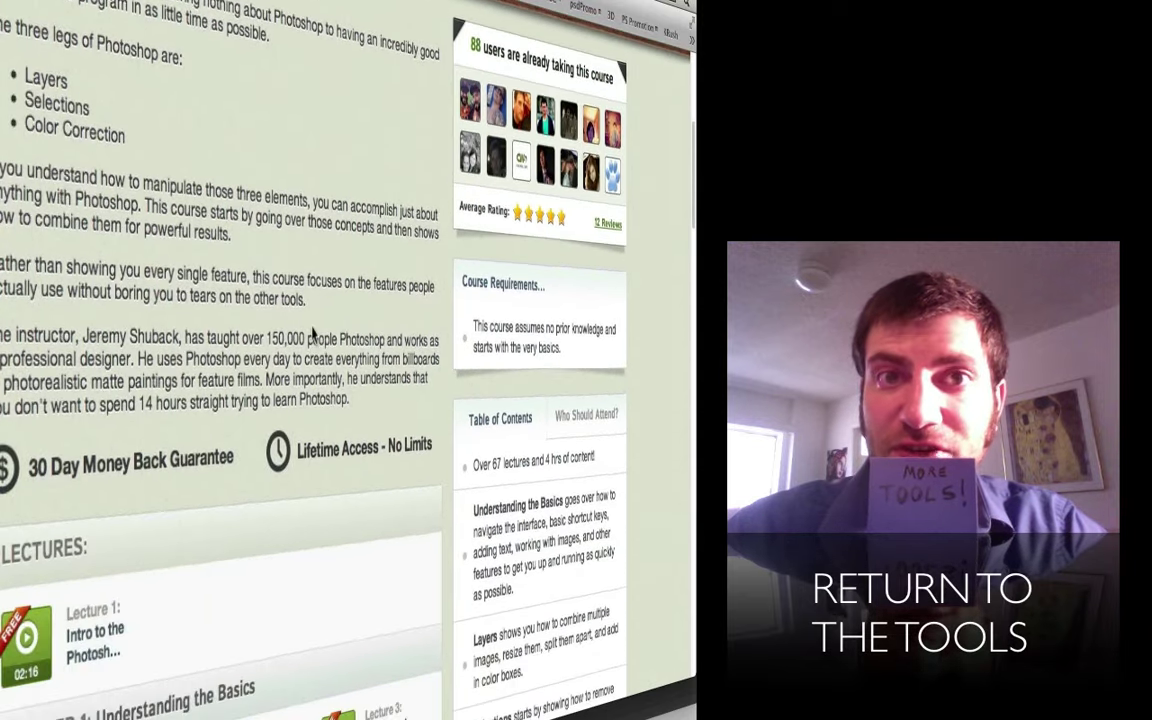